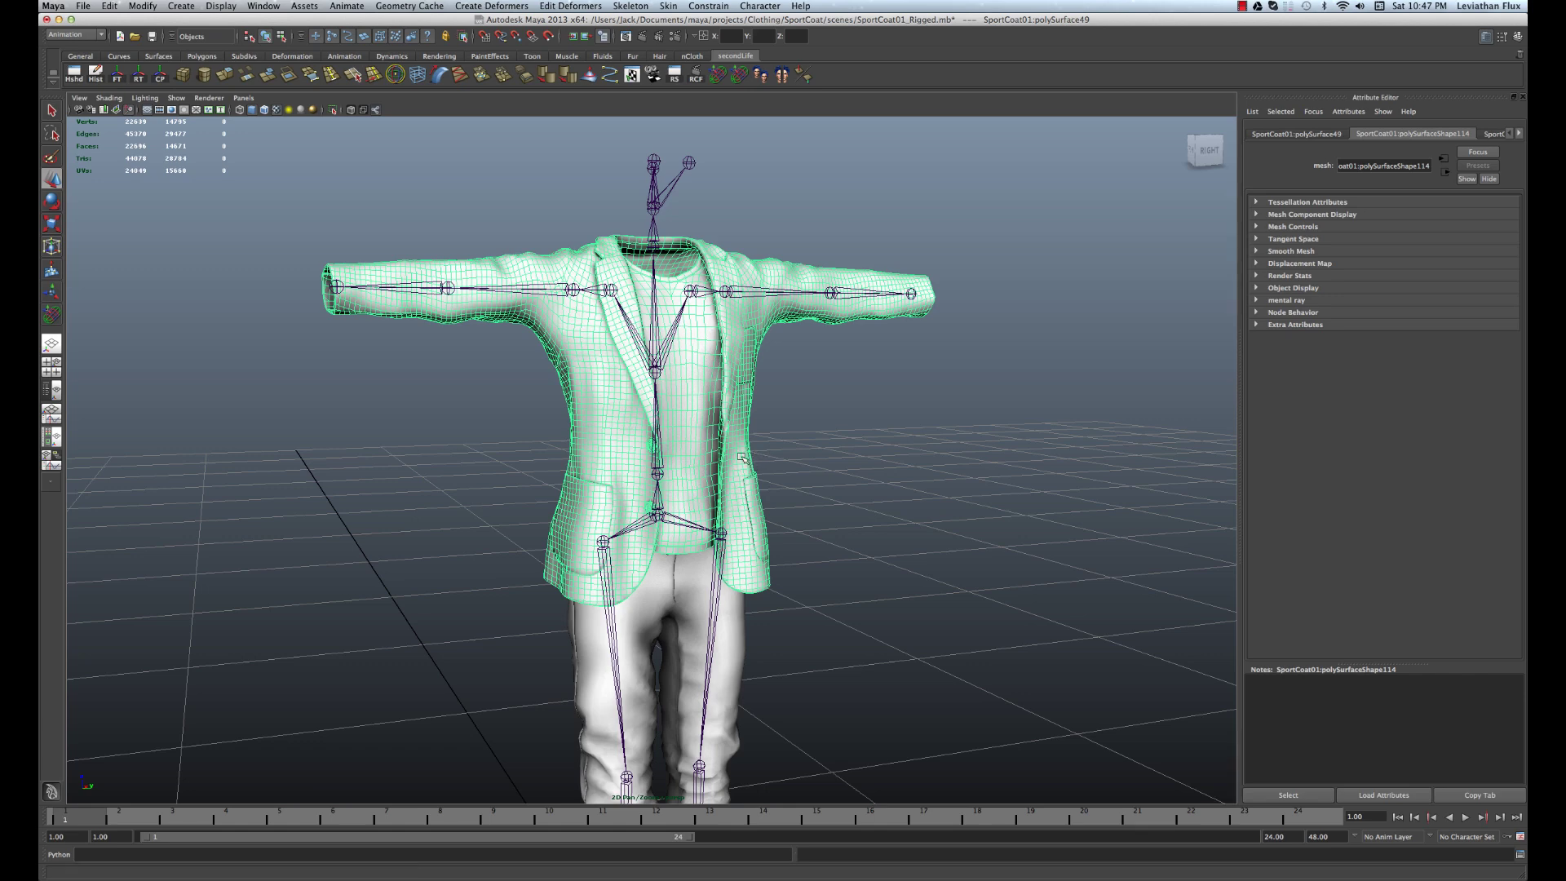
# Orbit around the sport coat and clear the selection by clicking empty space
pyautogui.scroll(2, 741, 457)
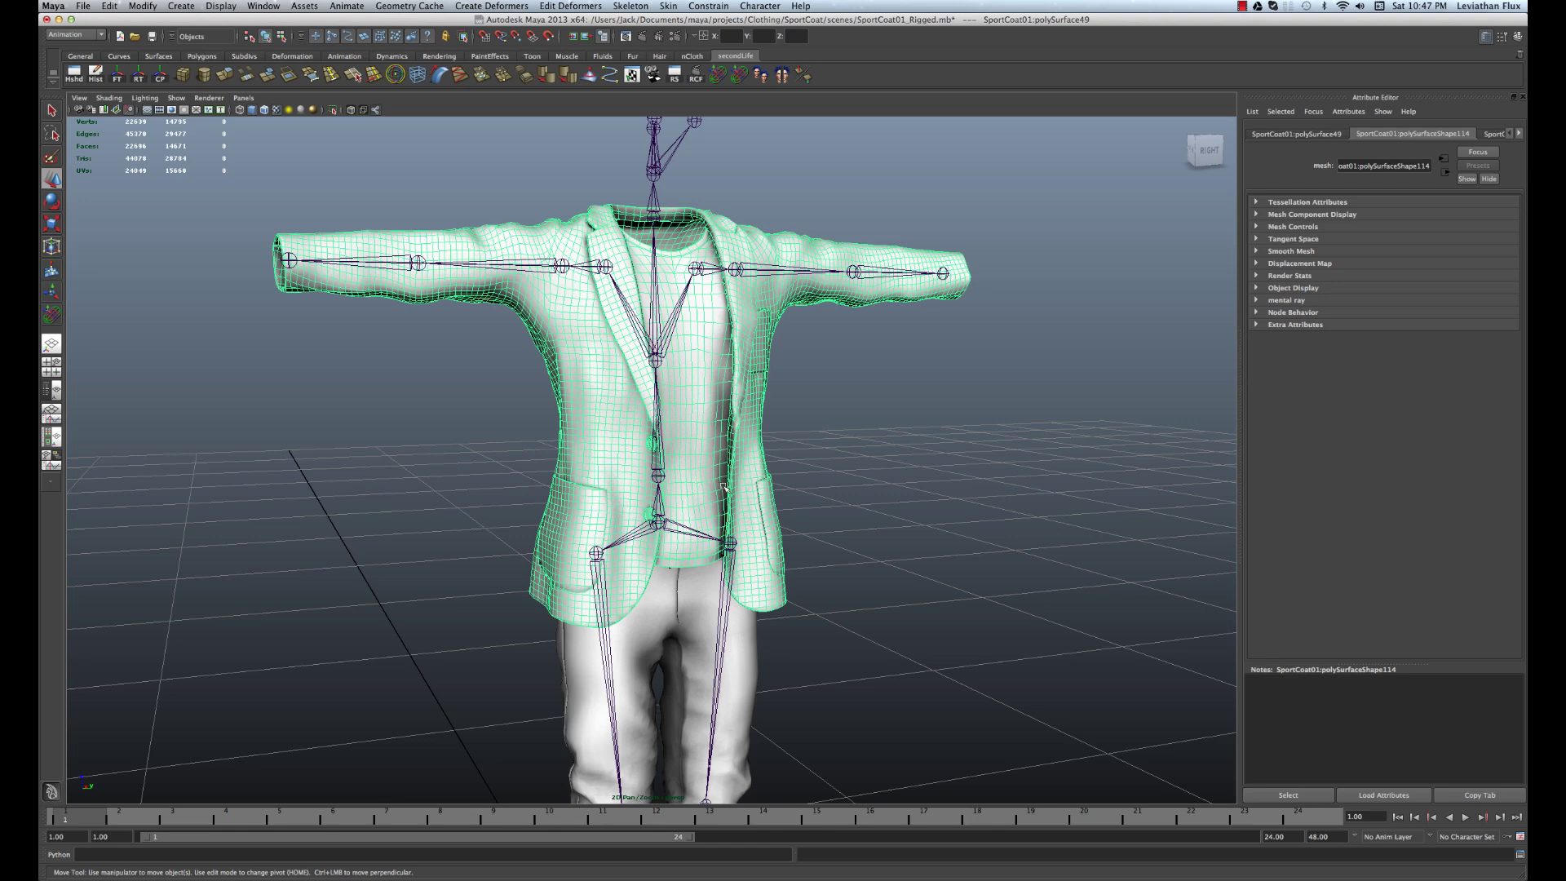
pyautogui.keyDown('alt'); pyautogui.moveTo(725, 488); pyautogui.dragTo(836, 434); pyautogui.keyUp('alt')
pyautogui.click(881, 436)
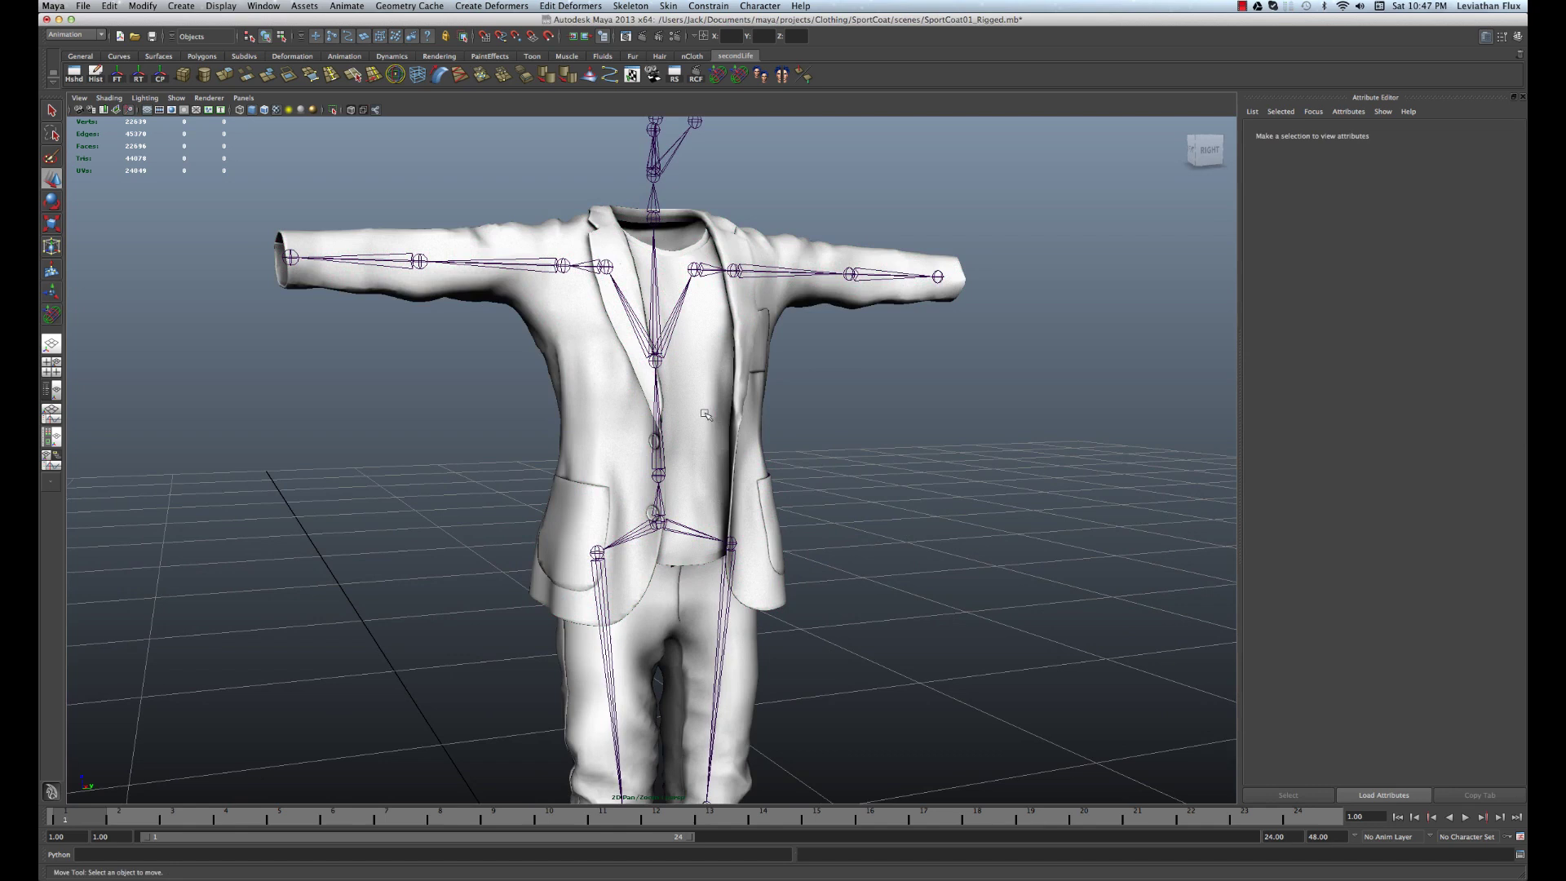
# Tumble and dolly around the suit rig to inspect the arm joints running through both sleeves
pyautogui.scroll(2, 636, 385)
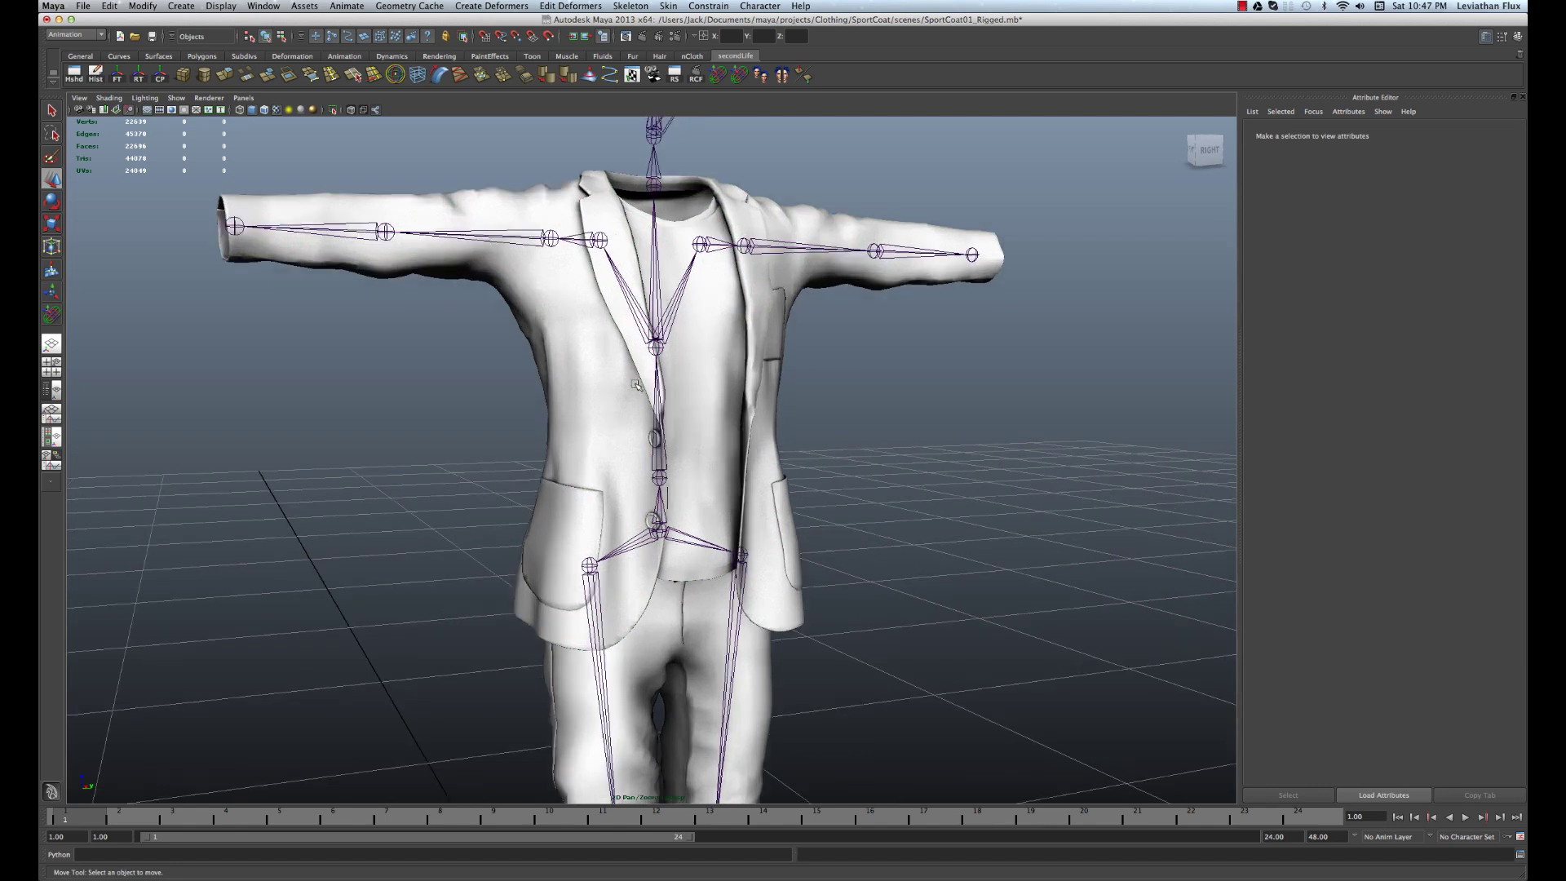
pyautogui.keyDown('alt'); pyautogui.moveTo(635, 385); pyautogui.dragTo(621, 369); pyautogui.keyUp('alt')
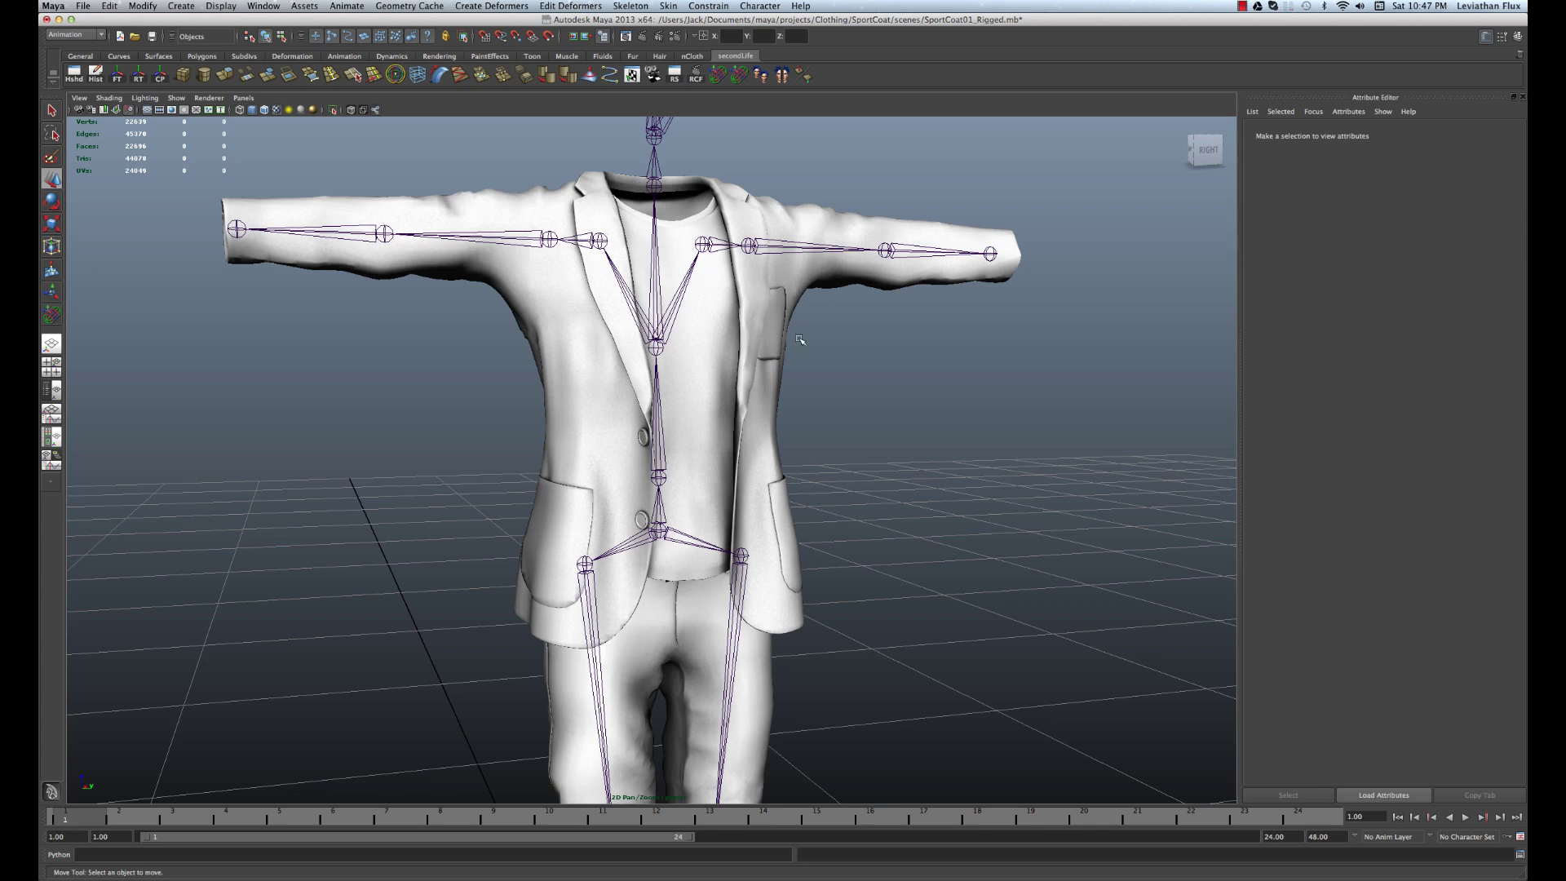
pyautogui.scroll(-5, 774, 377)
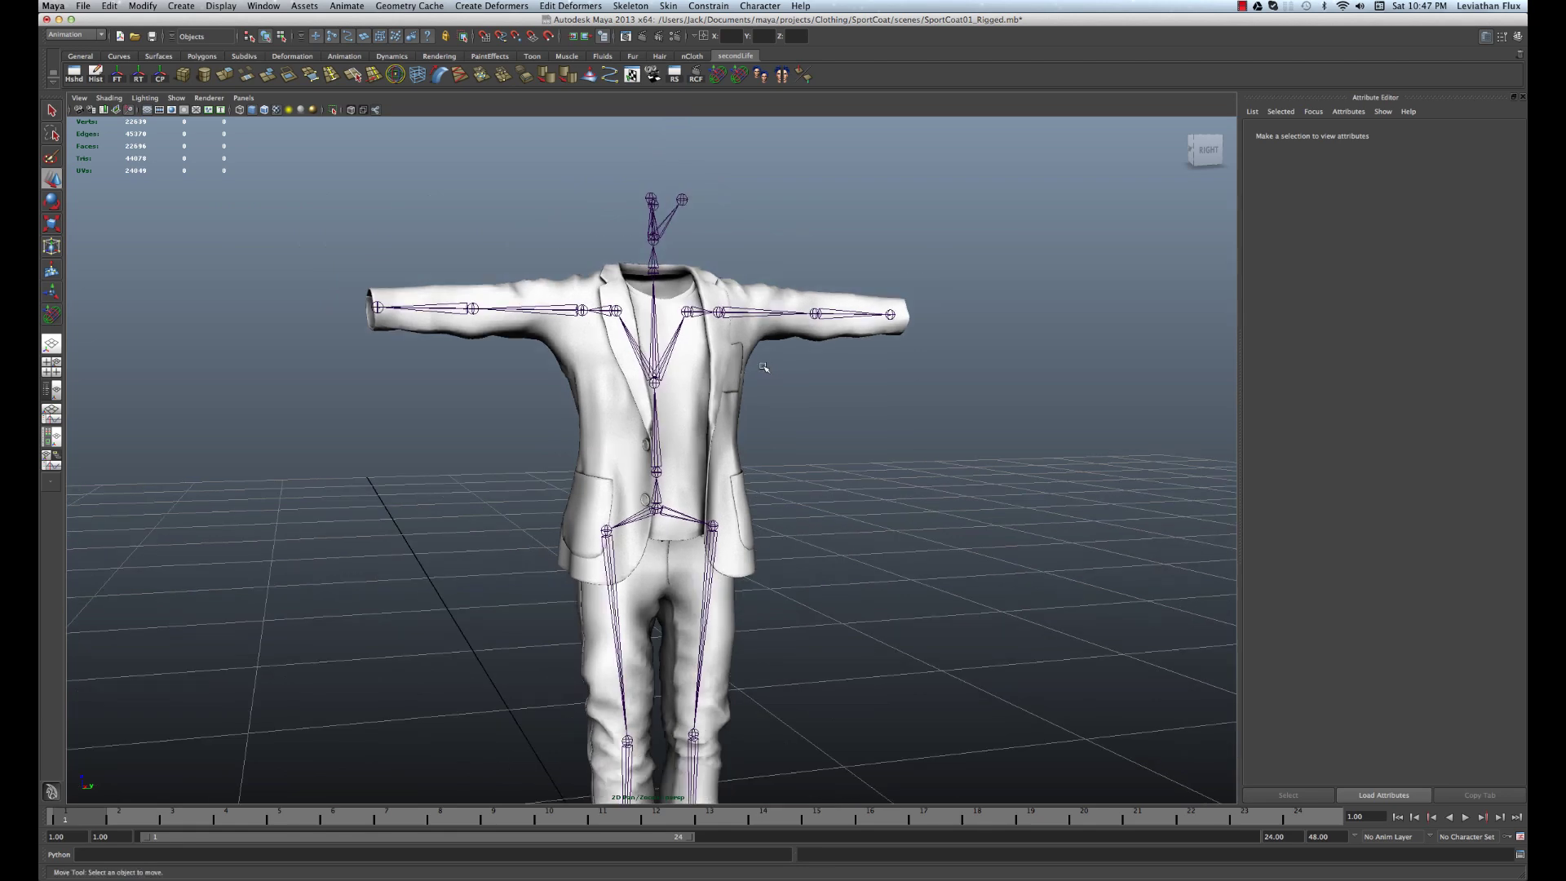
pyautogui.keyDown('alt'); pyautogui.moveTo(767, 369); pyautogui.dragTo(677, 412); pyautogui.keyUp('alt')
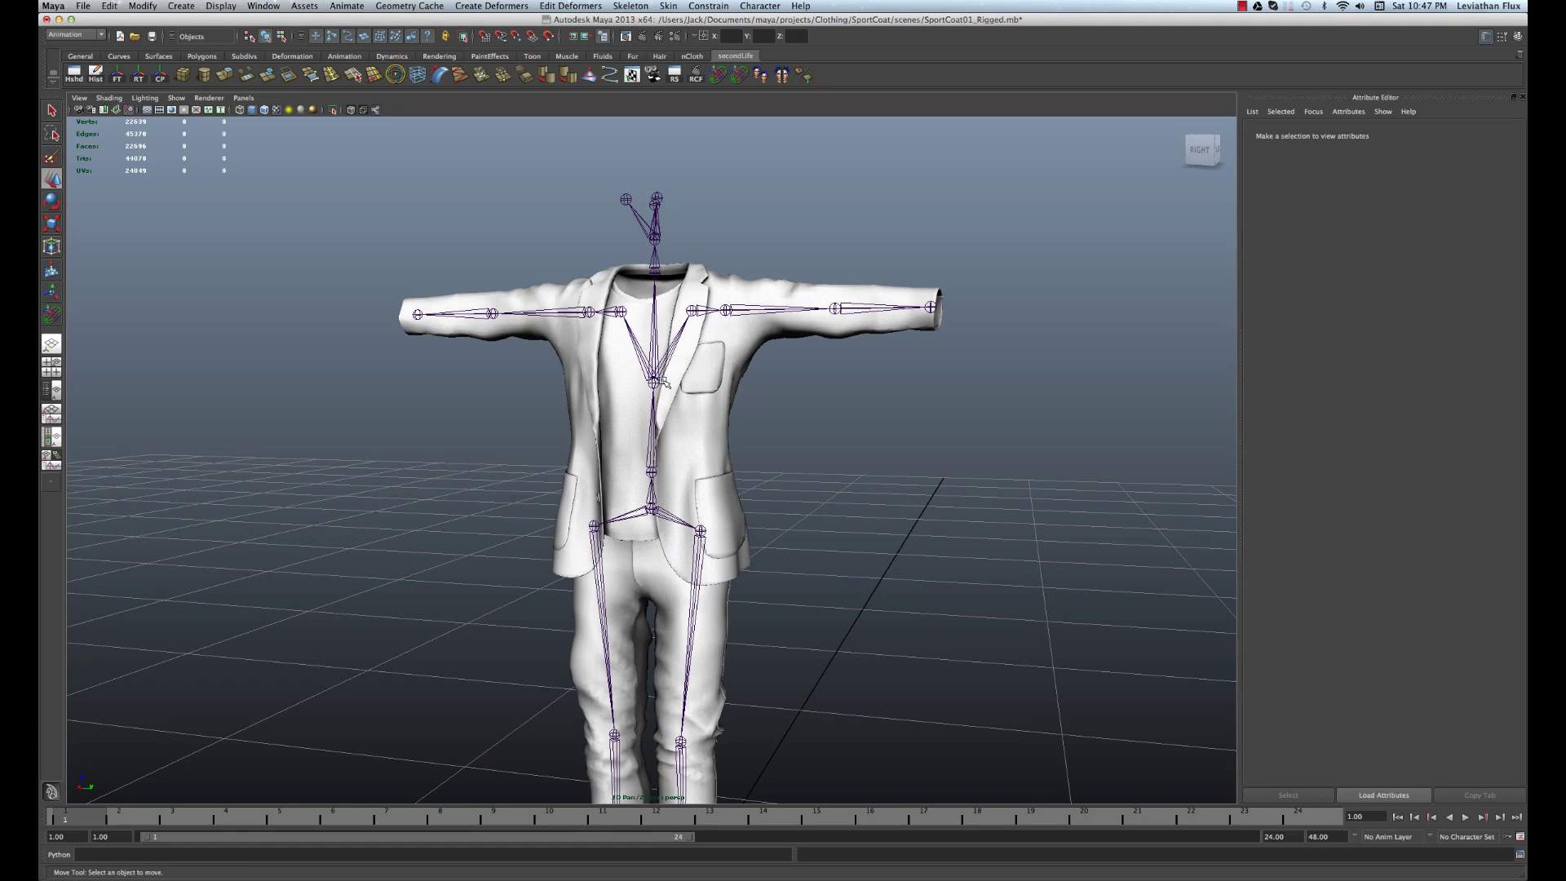
pyautogui.moveTo(663, 381)
pyautogui.keyDown('alt'); pyautogui.mouseDown(button='right')
pyautogui.moveTo(797, 427)
pyautogui.moveTo(848, 424)
pyautogui.moveTo(634, 380)
pyautogui.mouseUp(button='right'); pyautogui.keyUp('alt')
pyautogui.scroll(-2, 634, 380)
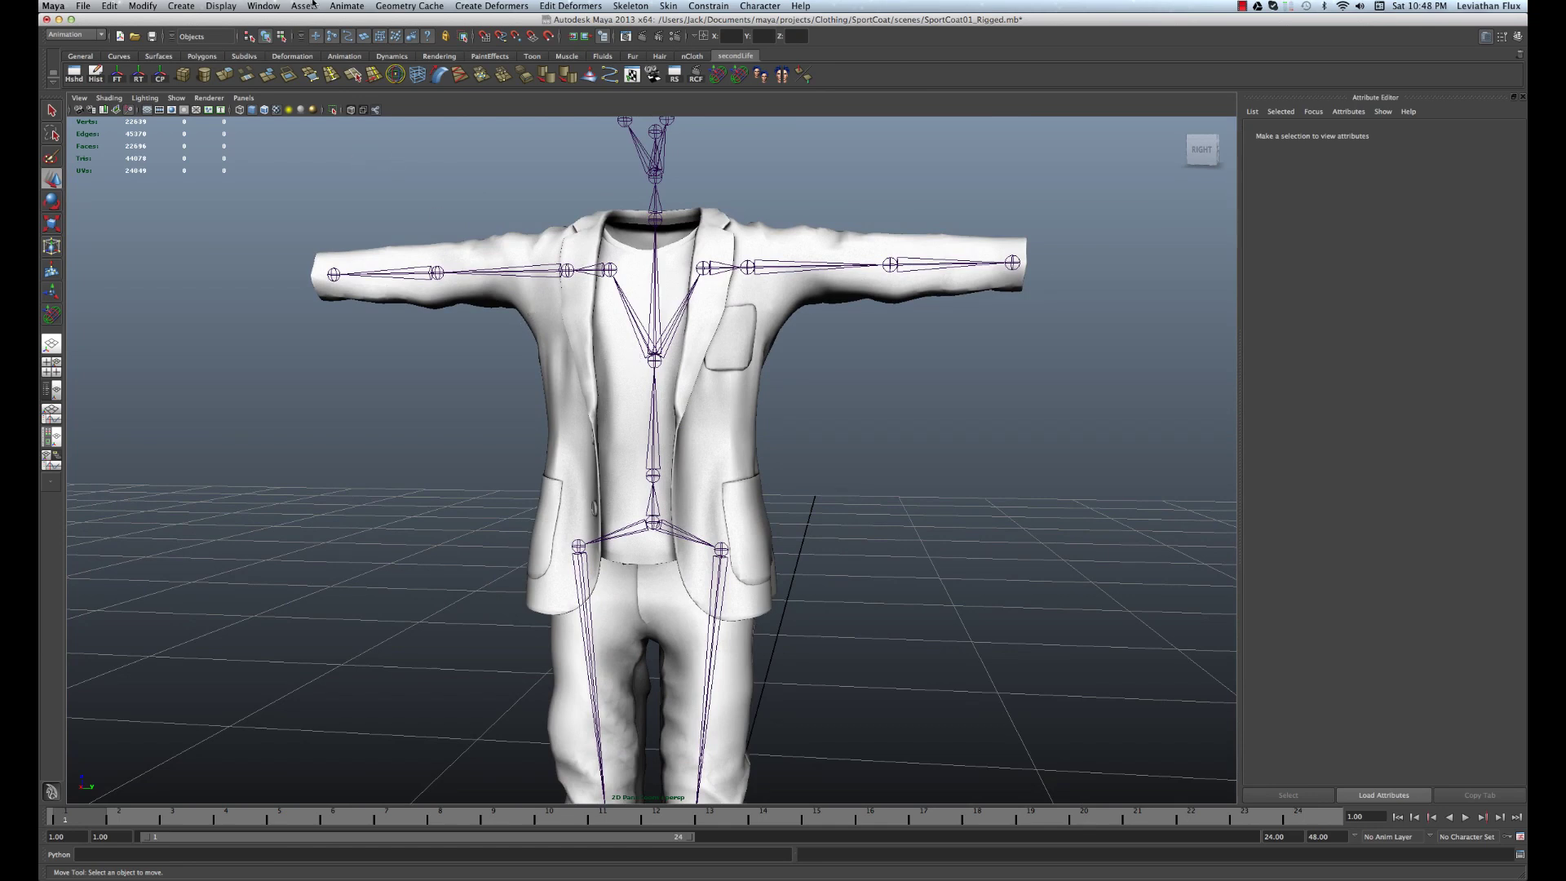
# Confirm in the Plug-in Manager that fbxmaya.bundle is loaded and set to auto load
pyautogui.click(272, 6)
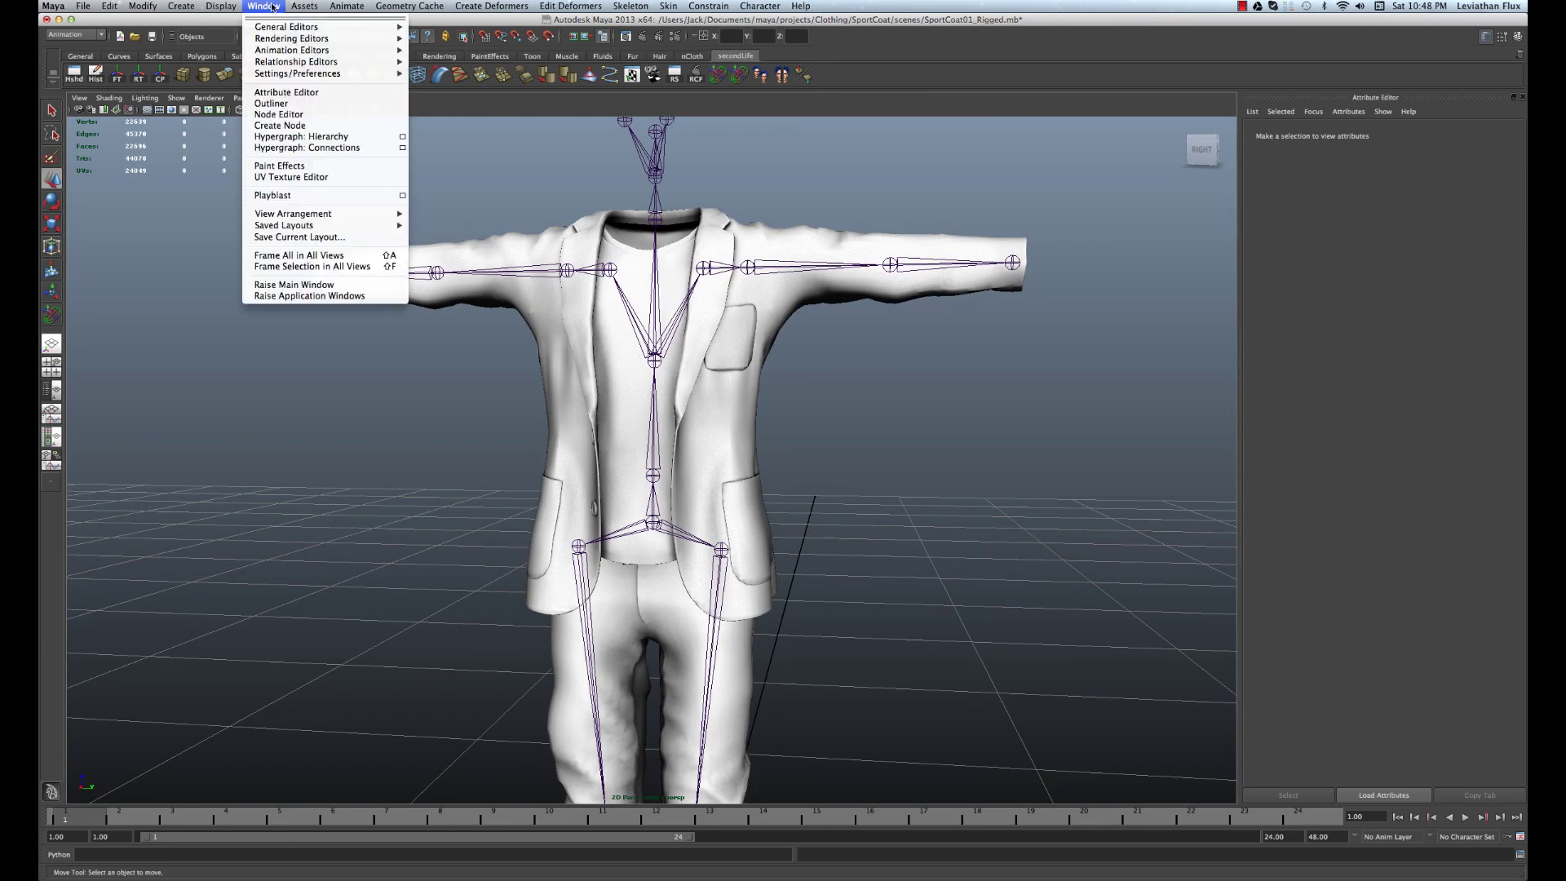
pyautogui.moveTo(310, 76)
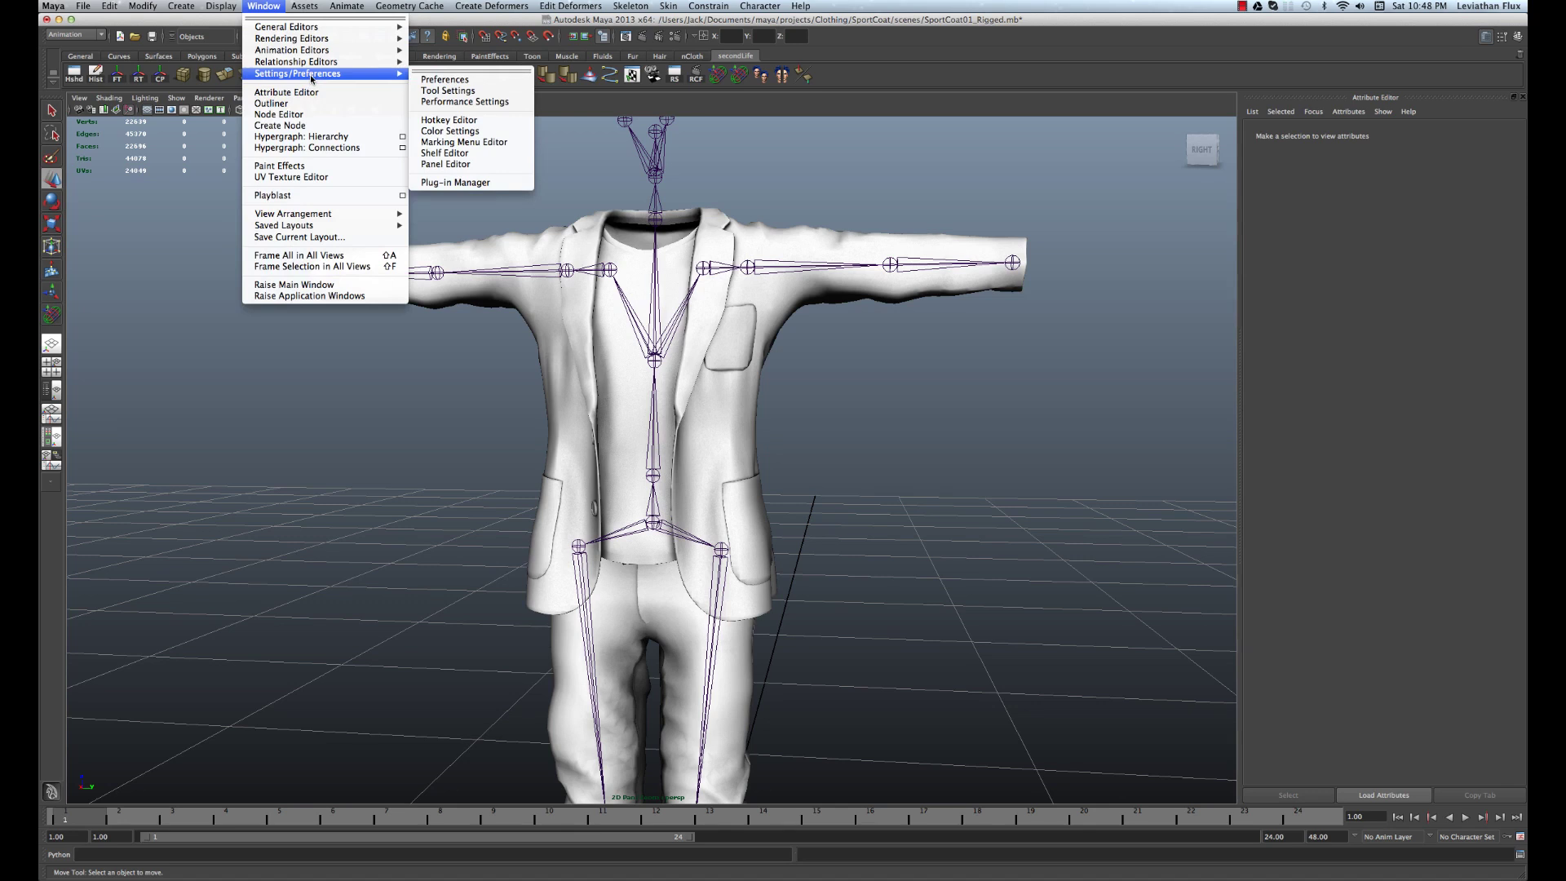
pyautogui.click(457, 183)
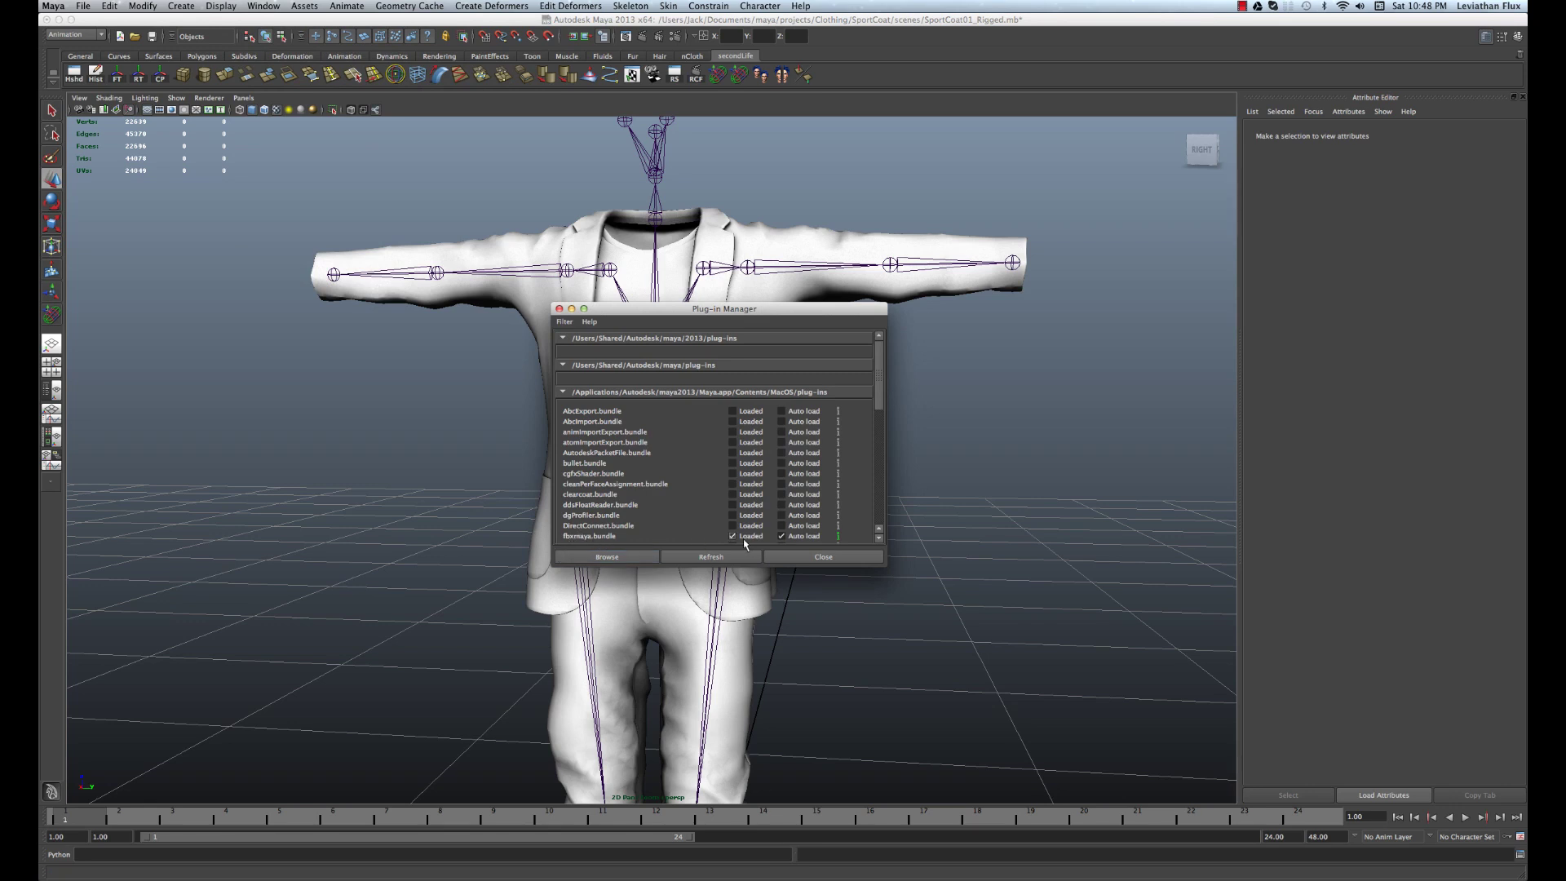
pyautogui.click(794, 559)
# Select the sport coat mesh, then add the skeleton's mPelvis root joint to the selection
pyautogui.click(714, 438)
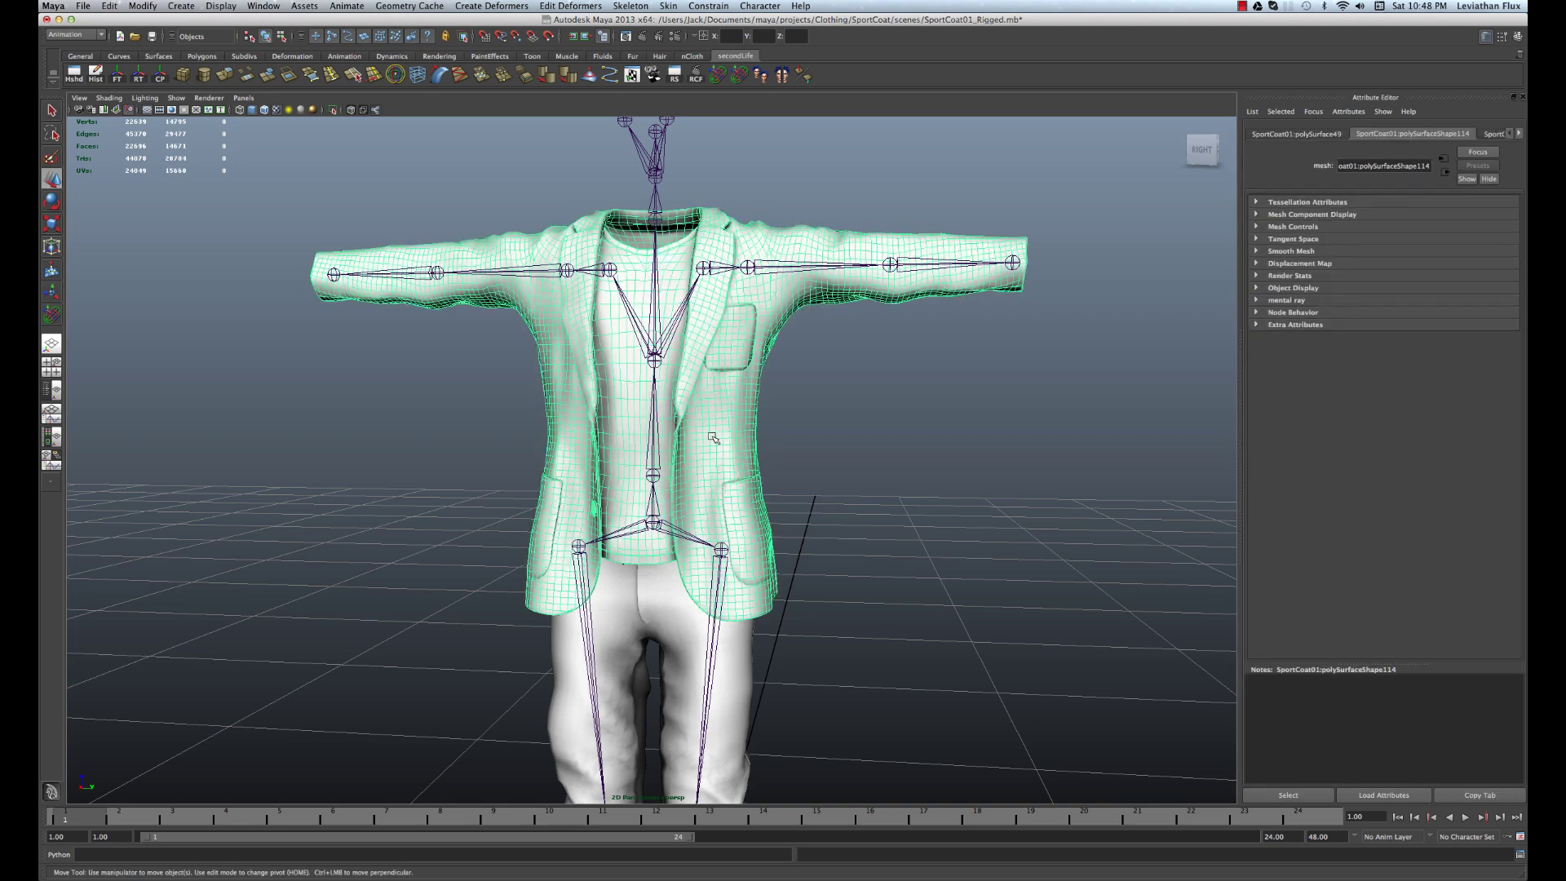
pyautogui.scroll(3, 677, 440)
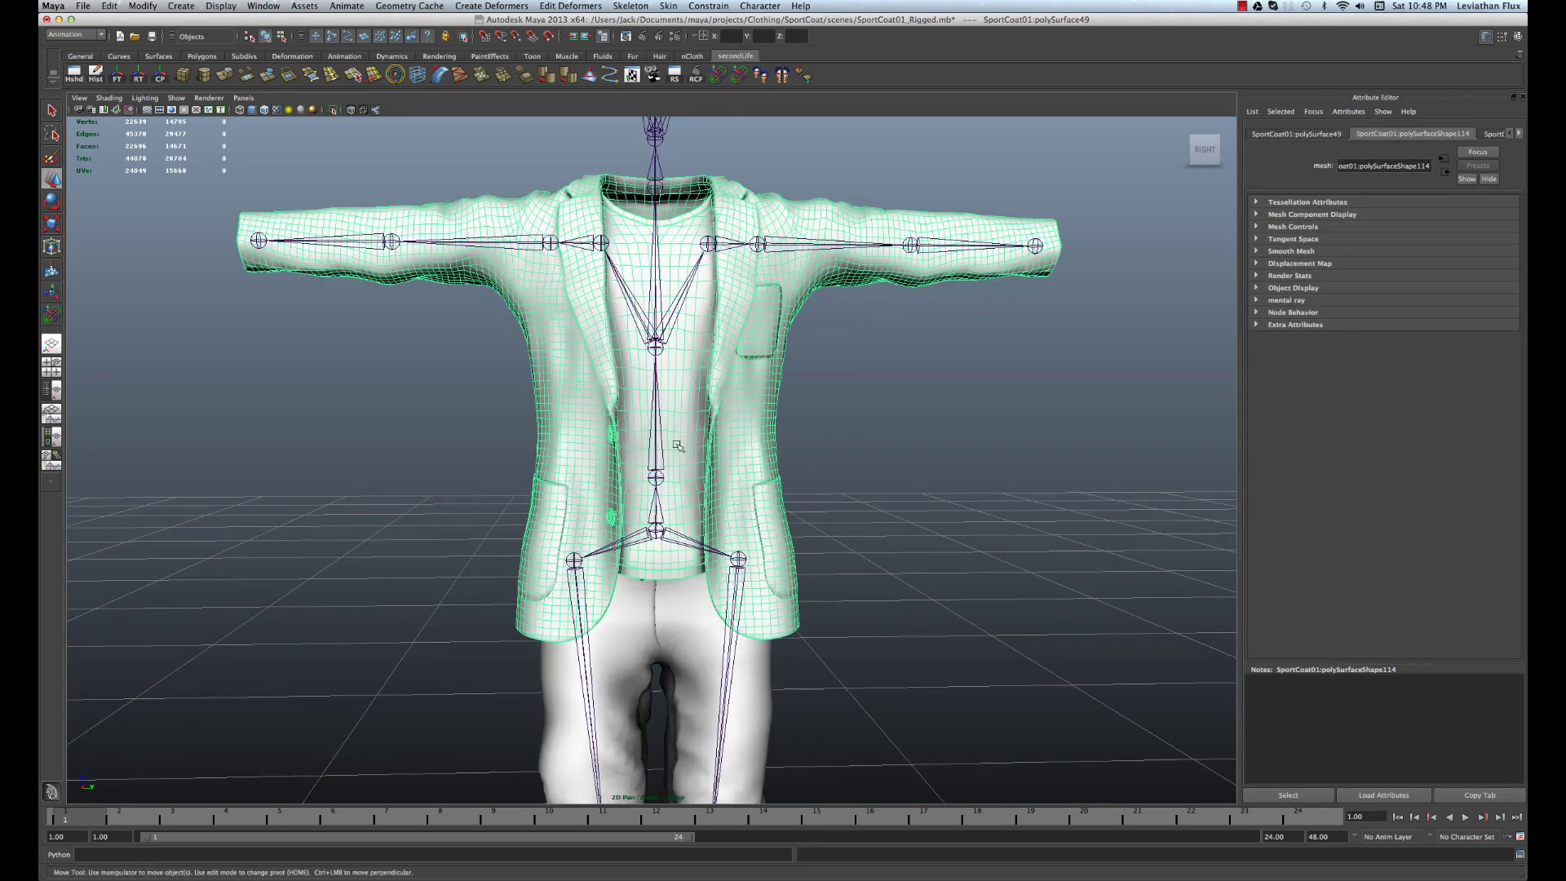
pyautogui.keyDown('alt'); pyautogui.moveTo(677, 446); pyautogui.dragTo(639, 446); pyautogui.keyUp('alt')
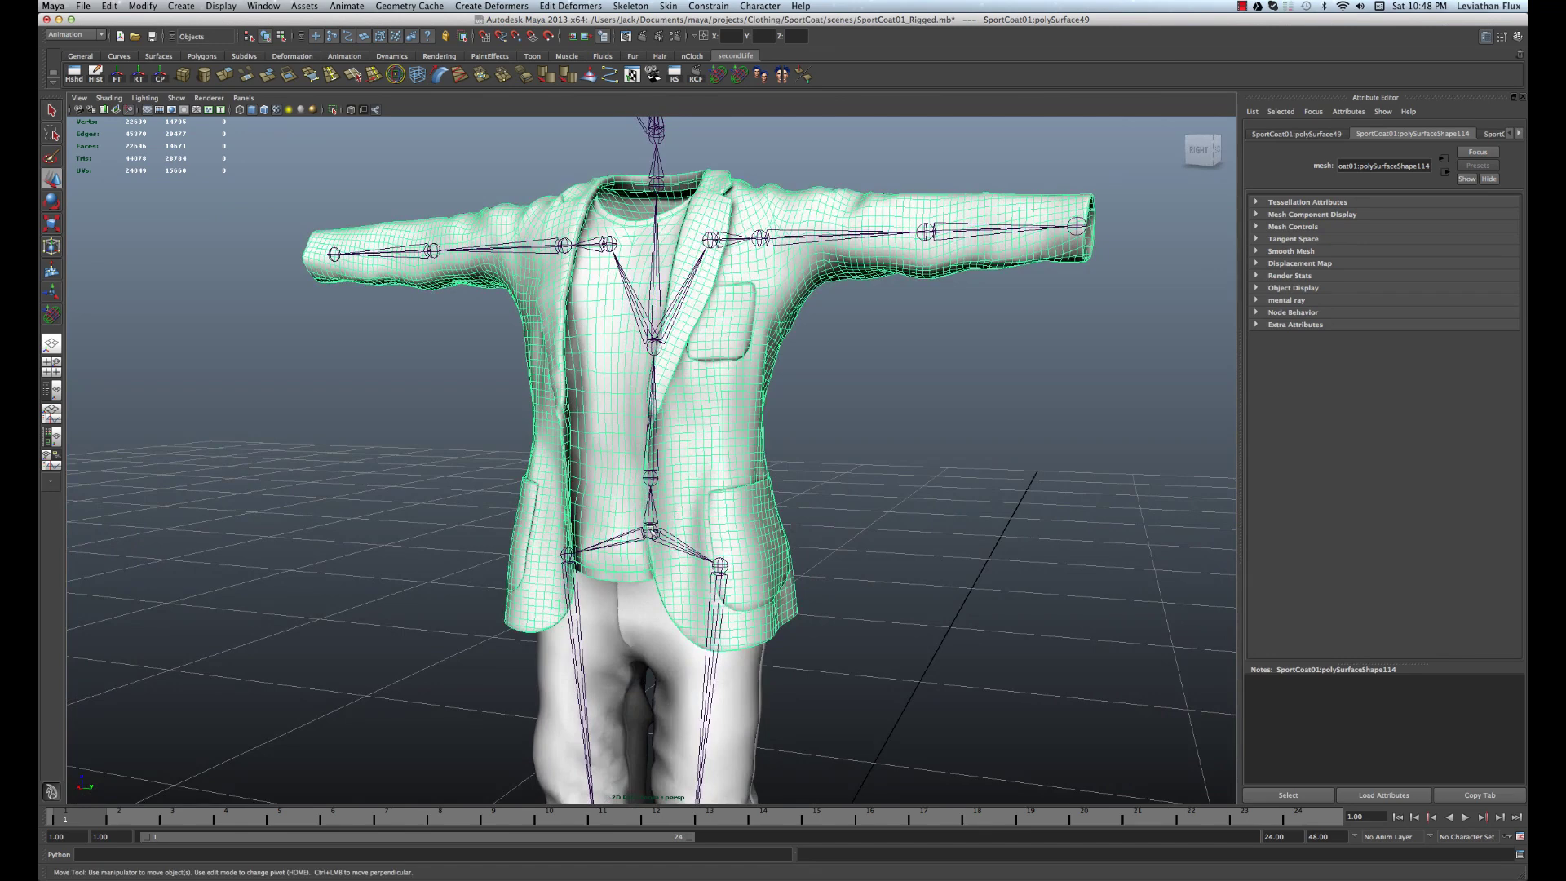
pyautogui.click(650, 532)
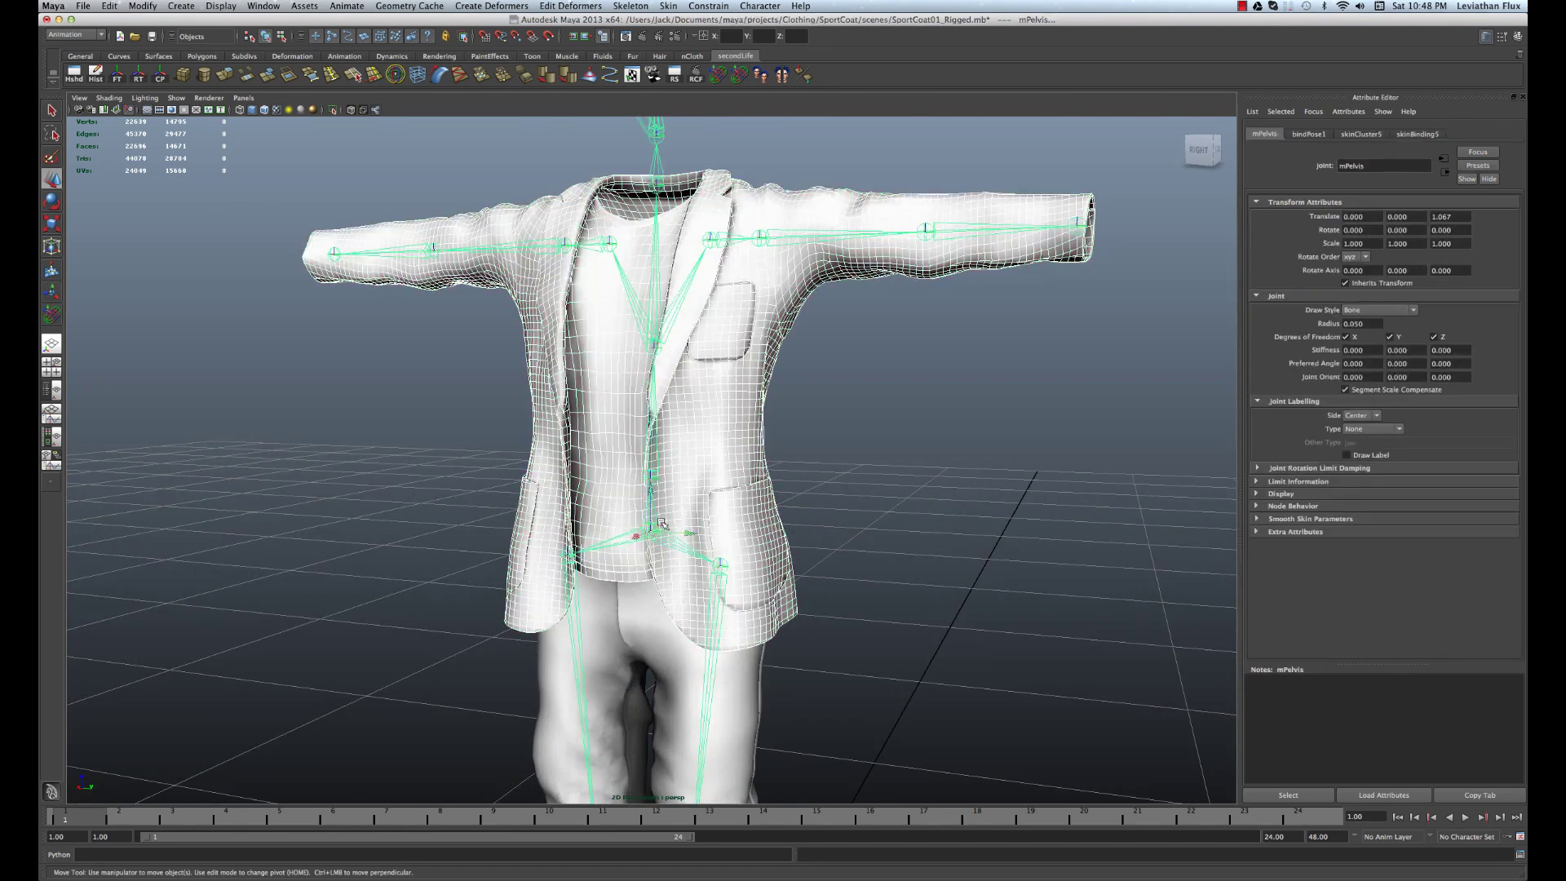
pyautogui.keyDown('alt'); pyautogui.moveTo(664, 521); pyautogui.dragTo(713, 444); pyautogui.keyUp('alt')
pyautogui.keyDown('alt'); pyautogui.moveTo(651, 340); pyautogui.dragTo(662, 338); pyautogui.keyUp('alt')
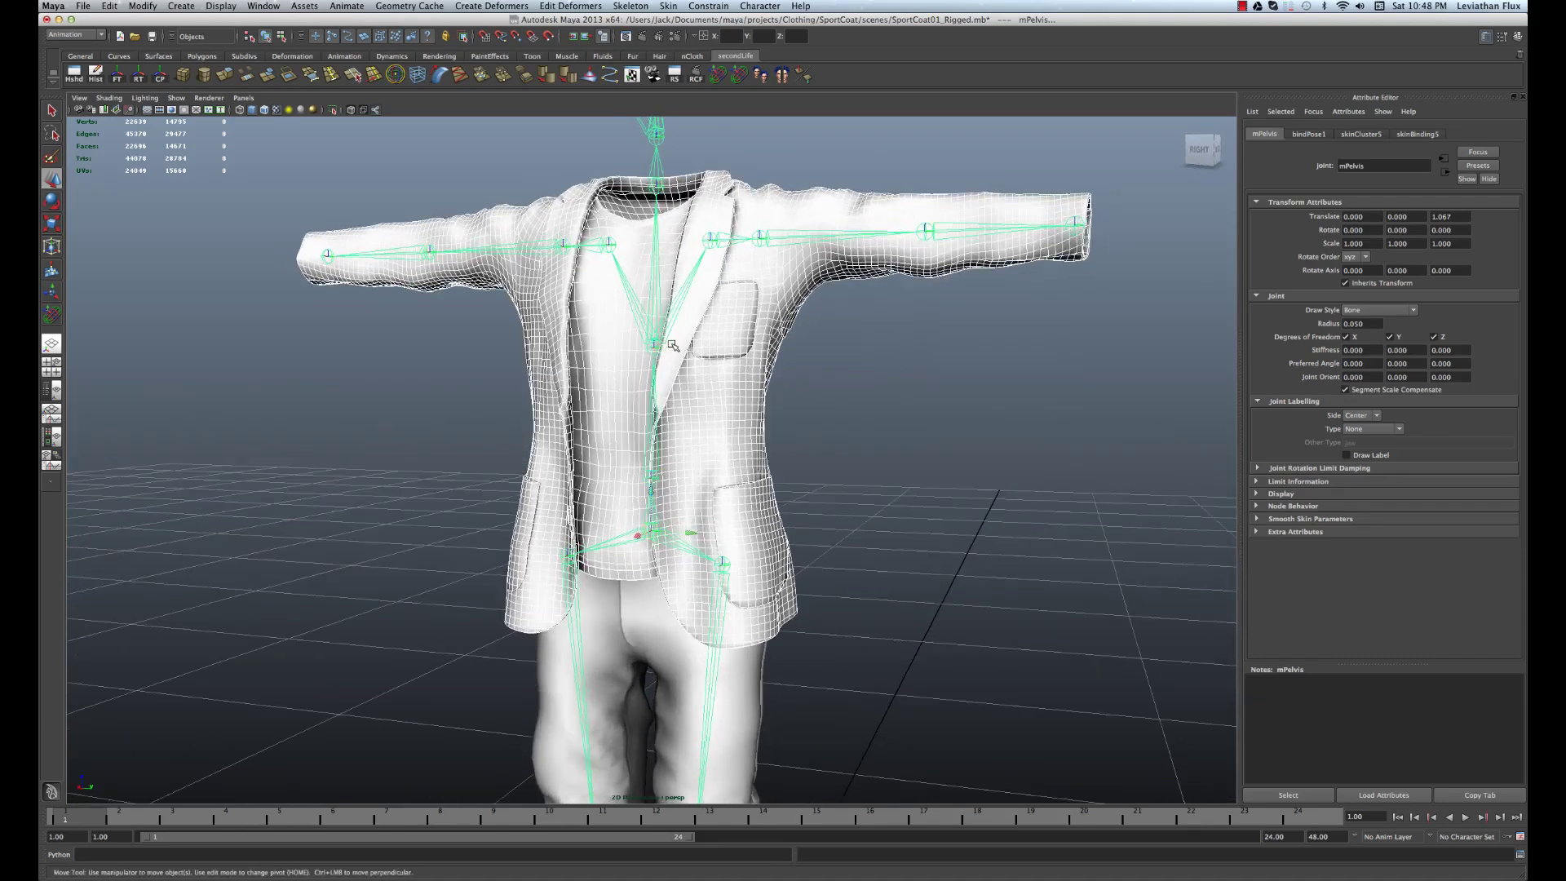
# Export the selected coat and skeleton as an FBX export file named 'coat'
pyautogui.click(84, 6)
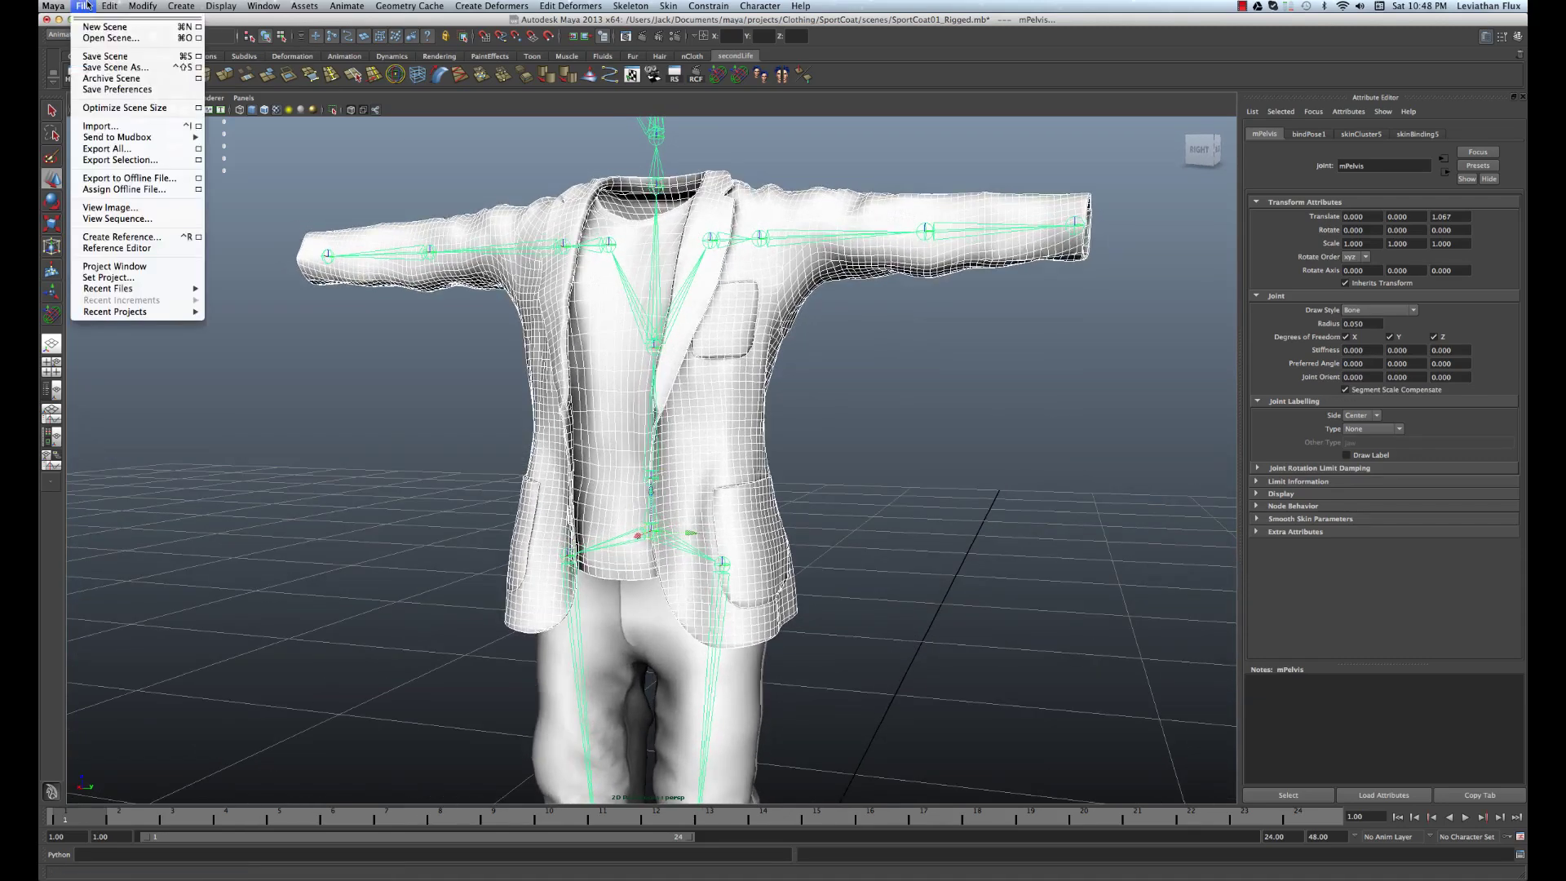
pyautogui.click(128, 161)
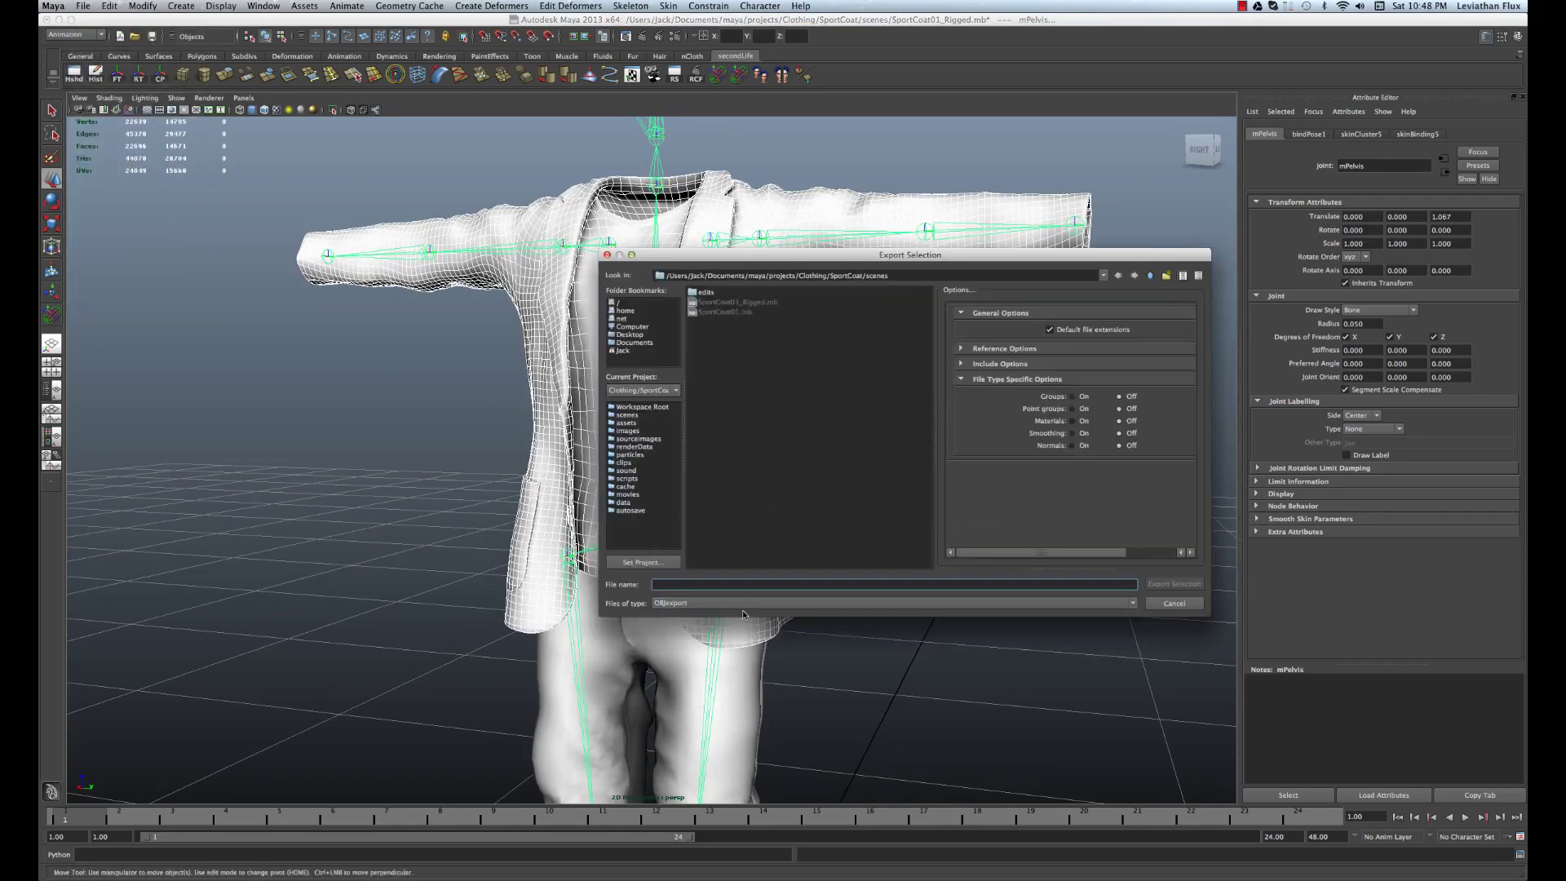
pyautogui.click(725, 603)
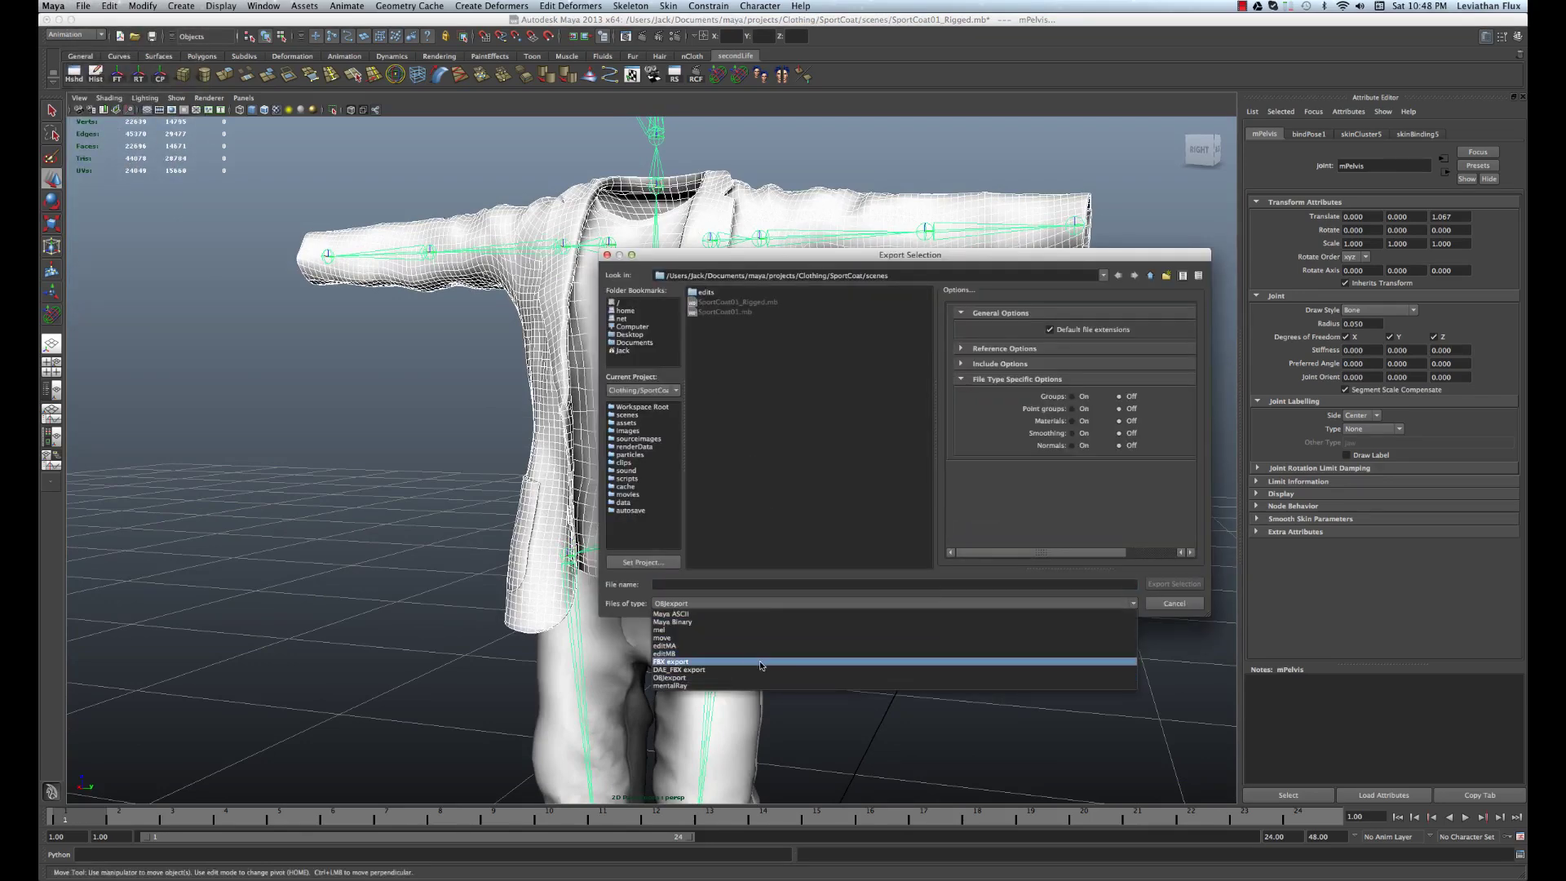
pyautogui.click(699, 662)
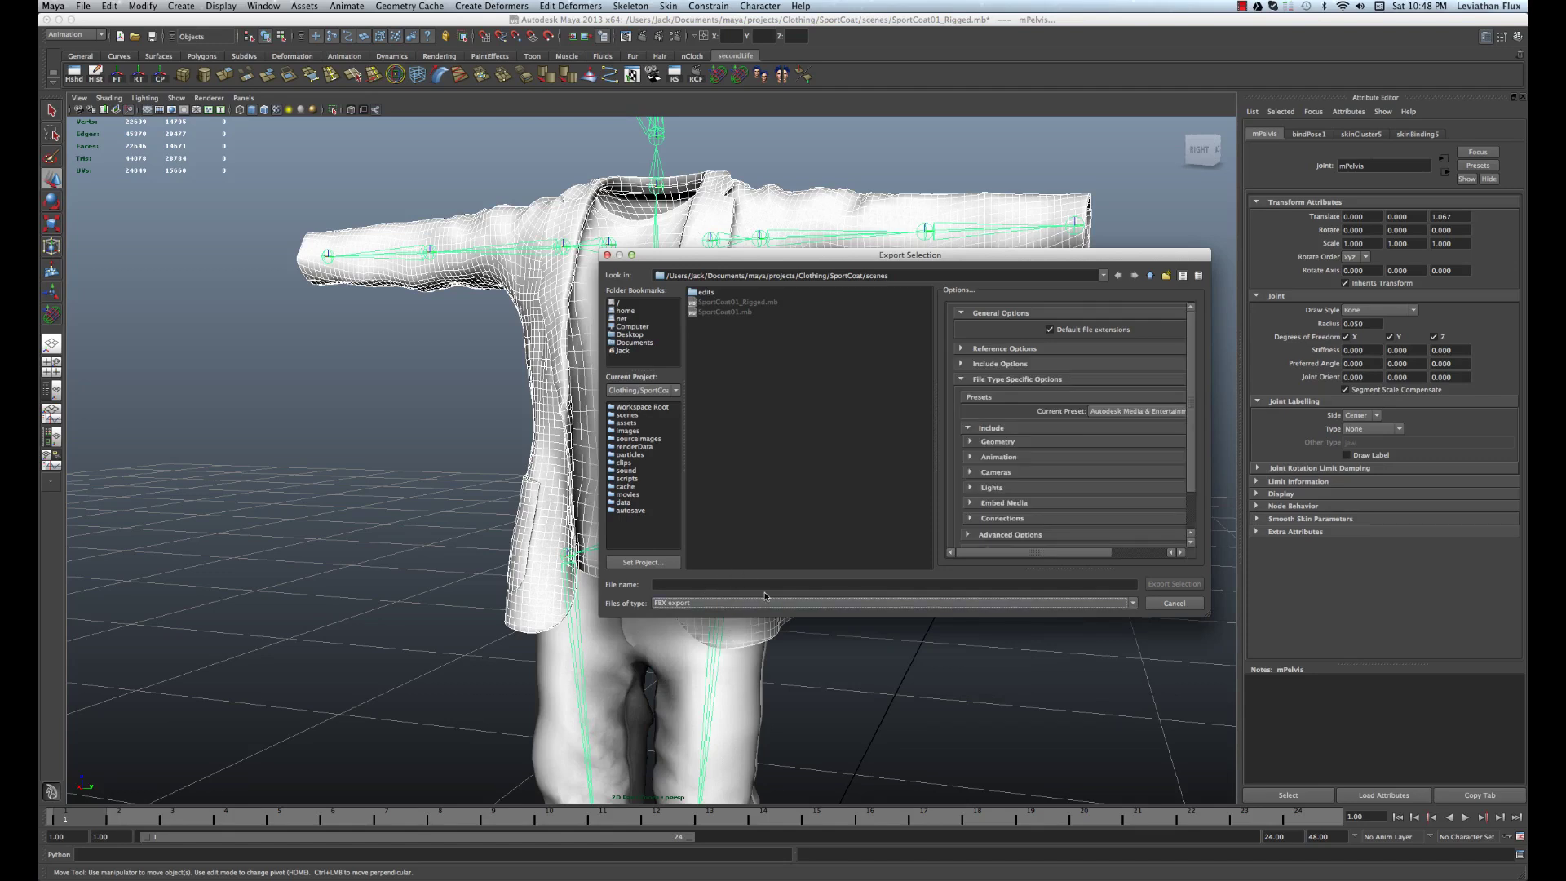
pyautogui.click(791, 585)
pyautogui.write('co')
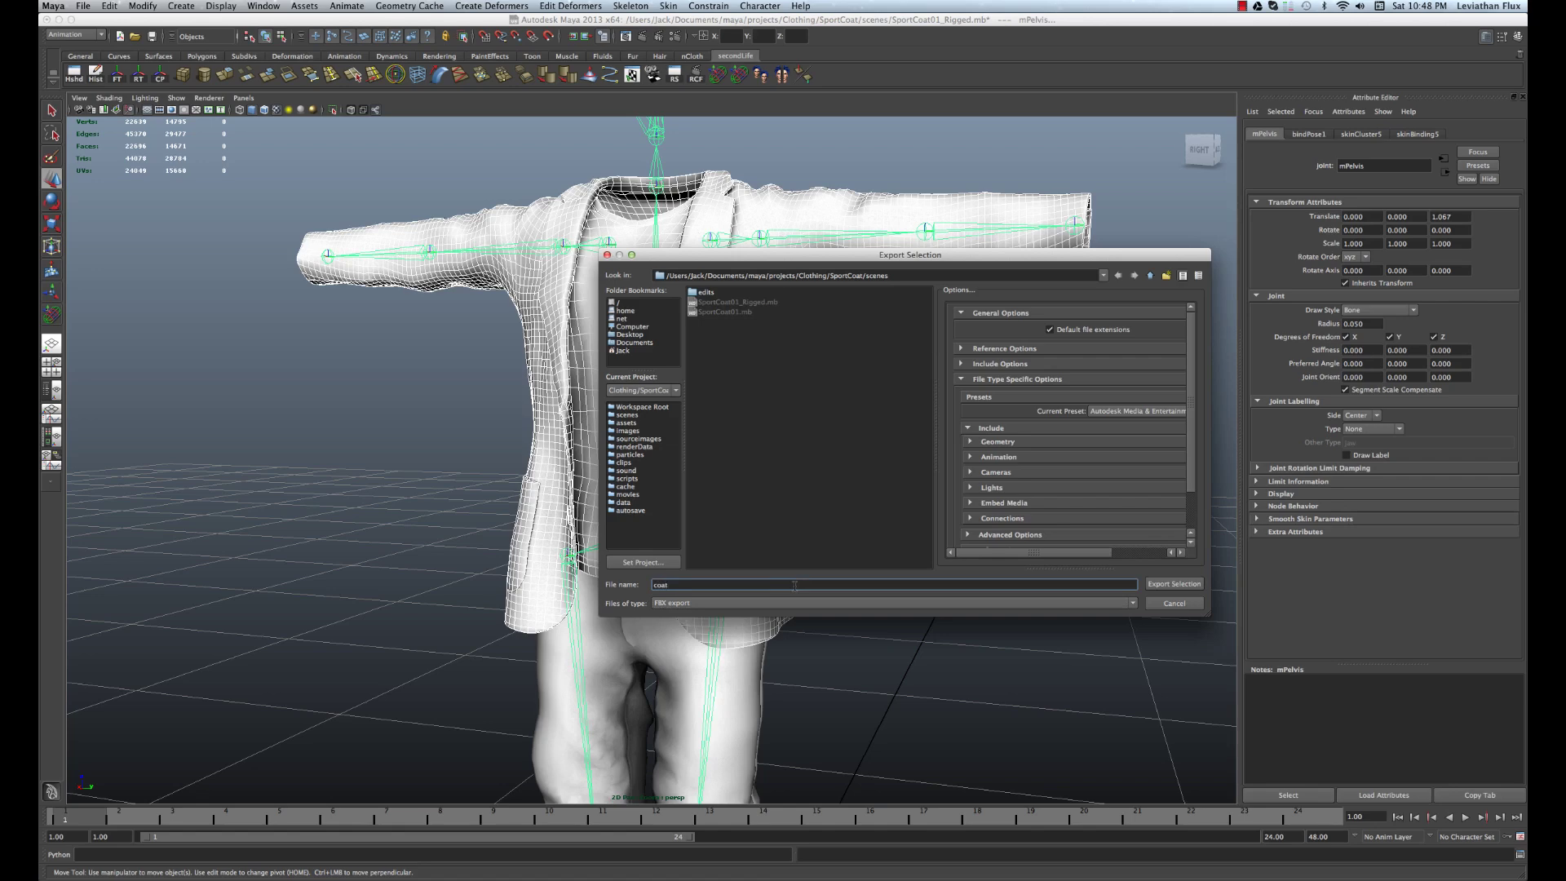
pyautogui.write('at')
pyautogui.click(1174, 583)
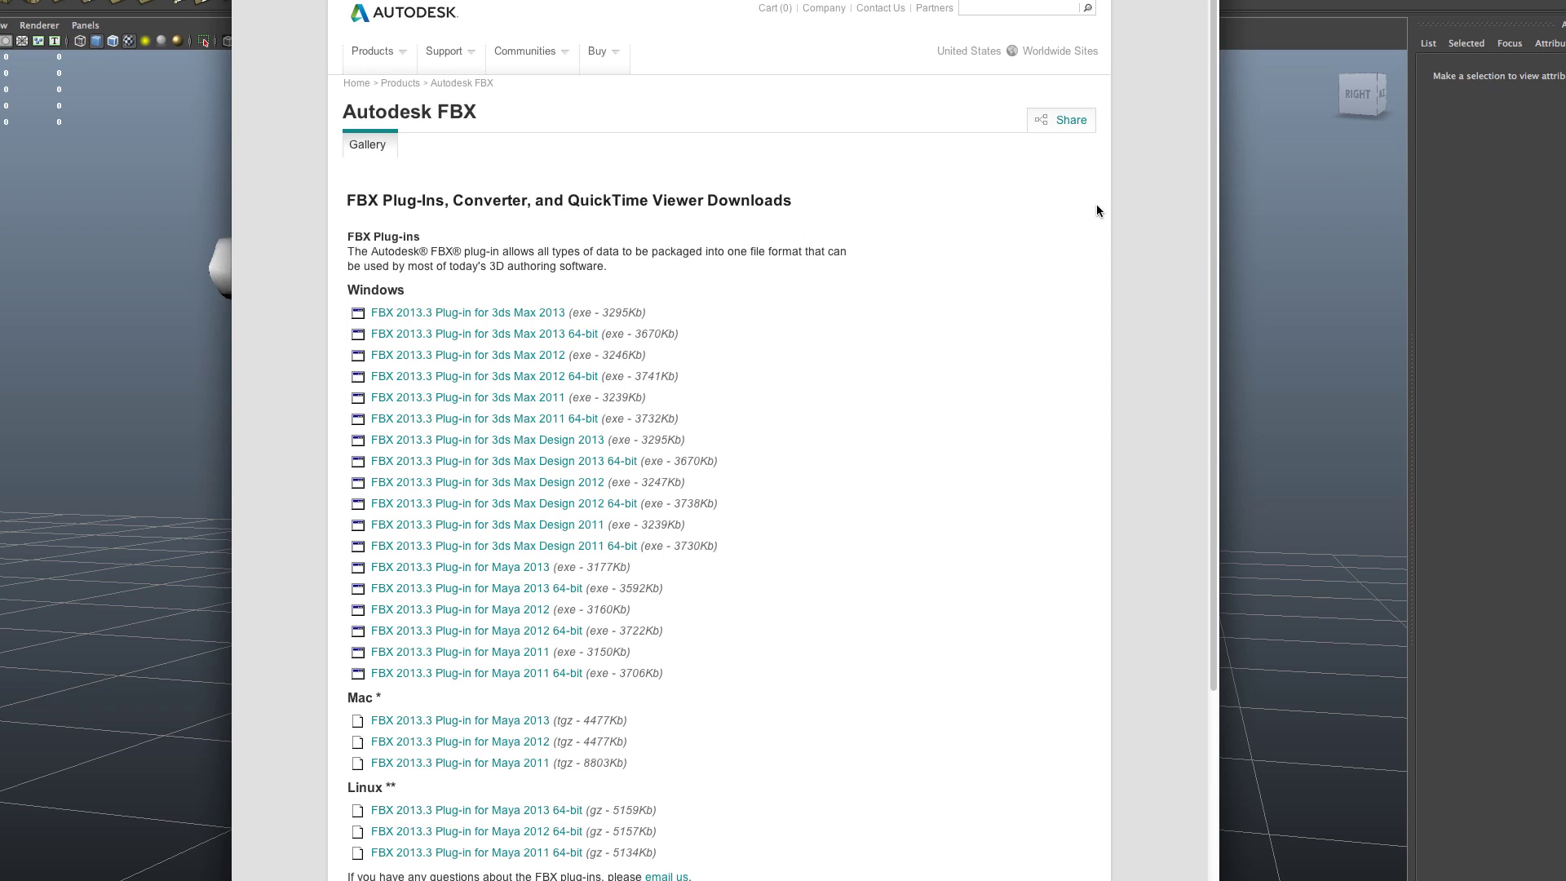
# Scroll the Autodesk FBX downloads page down to the FBX 2013.3 Converter links for Windows and Mac
pyautogui.scroll(-2, 1215, 196)
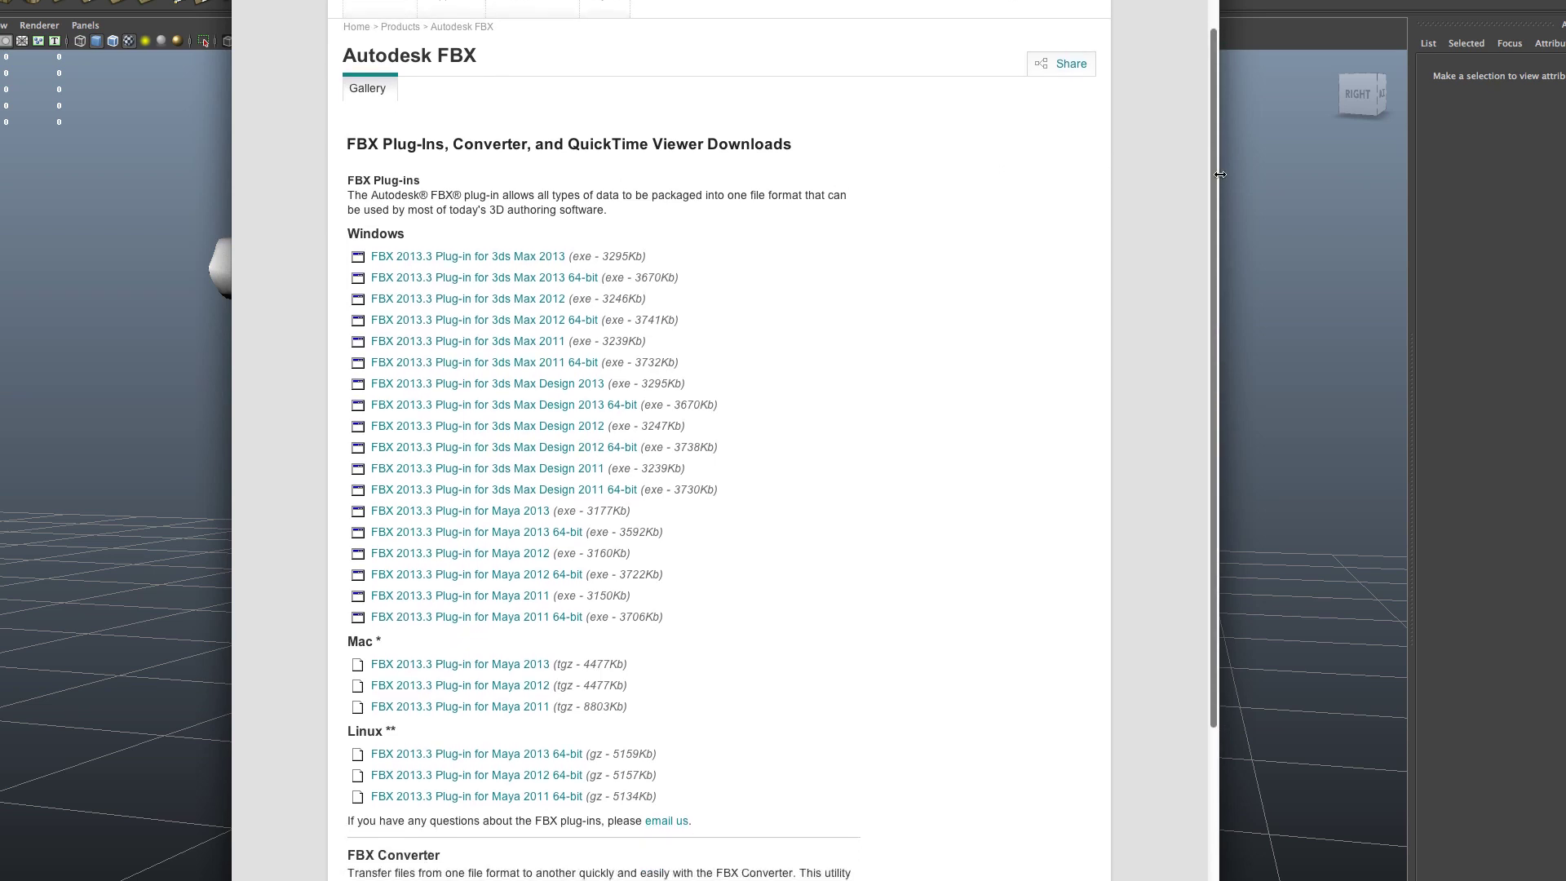
pyautogui.scroll(-2, 1221, 205)
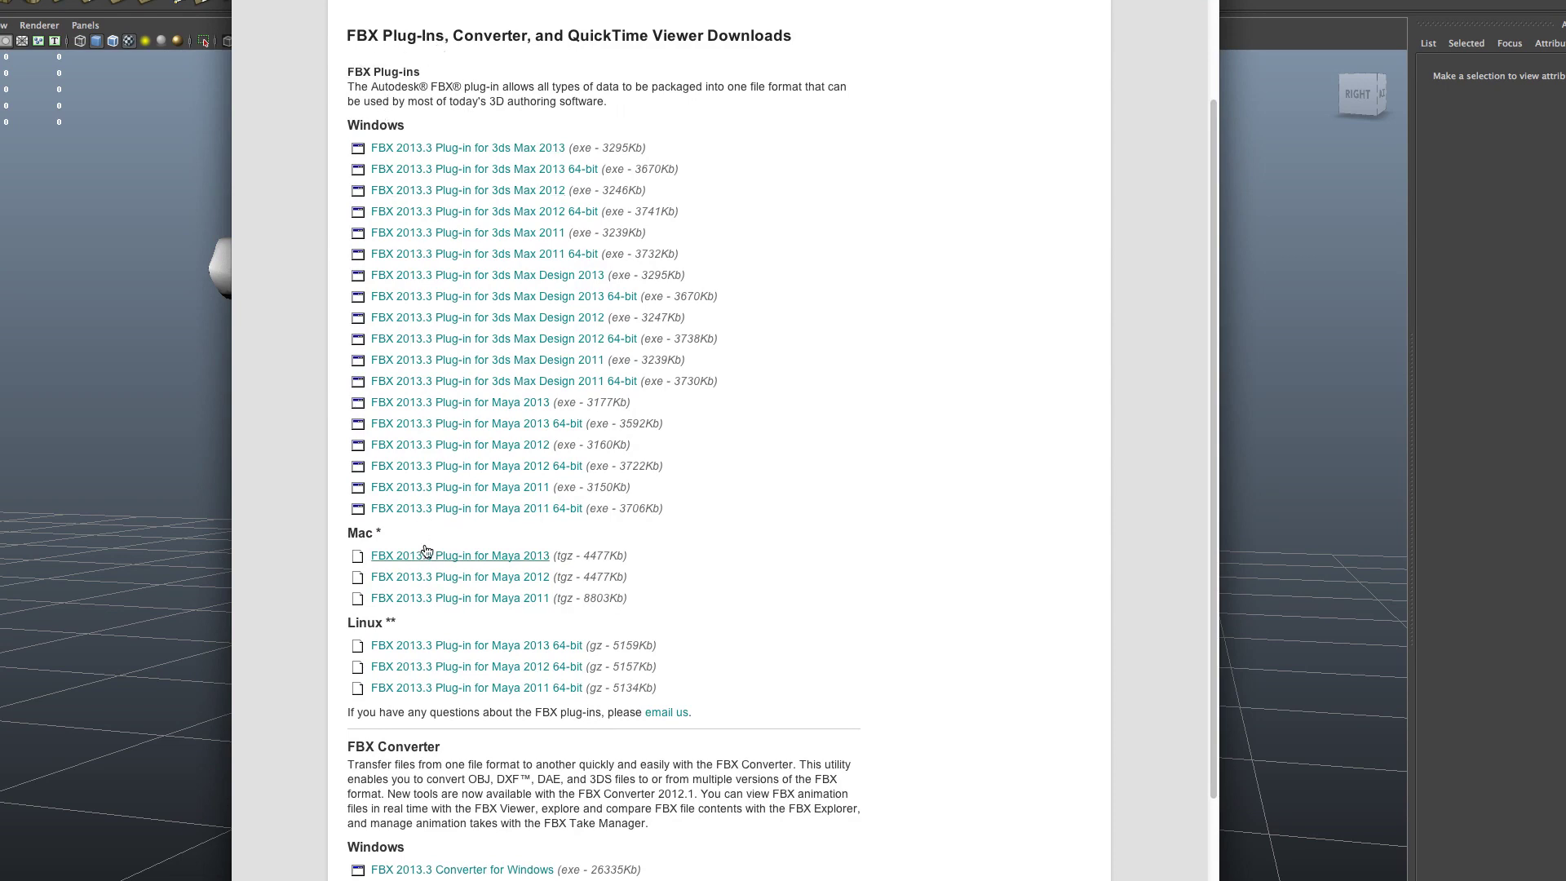
pyautogui.scroll(-2, 457, 685)
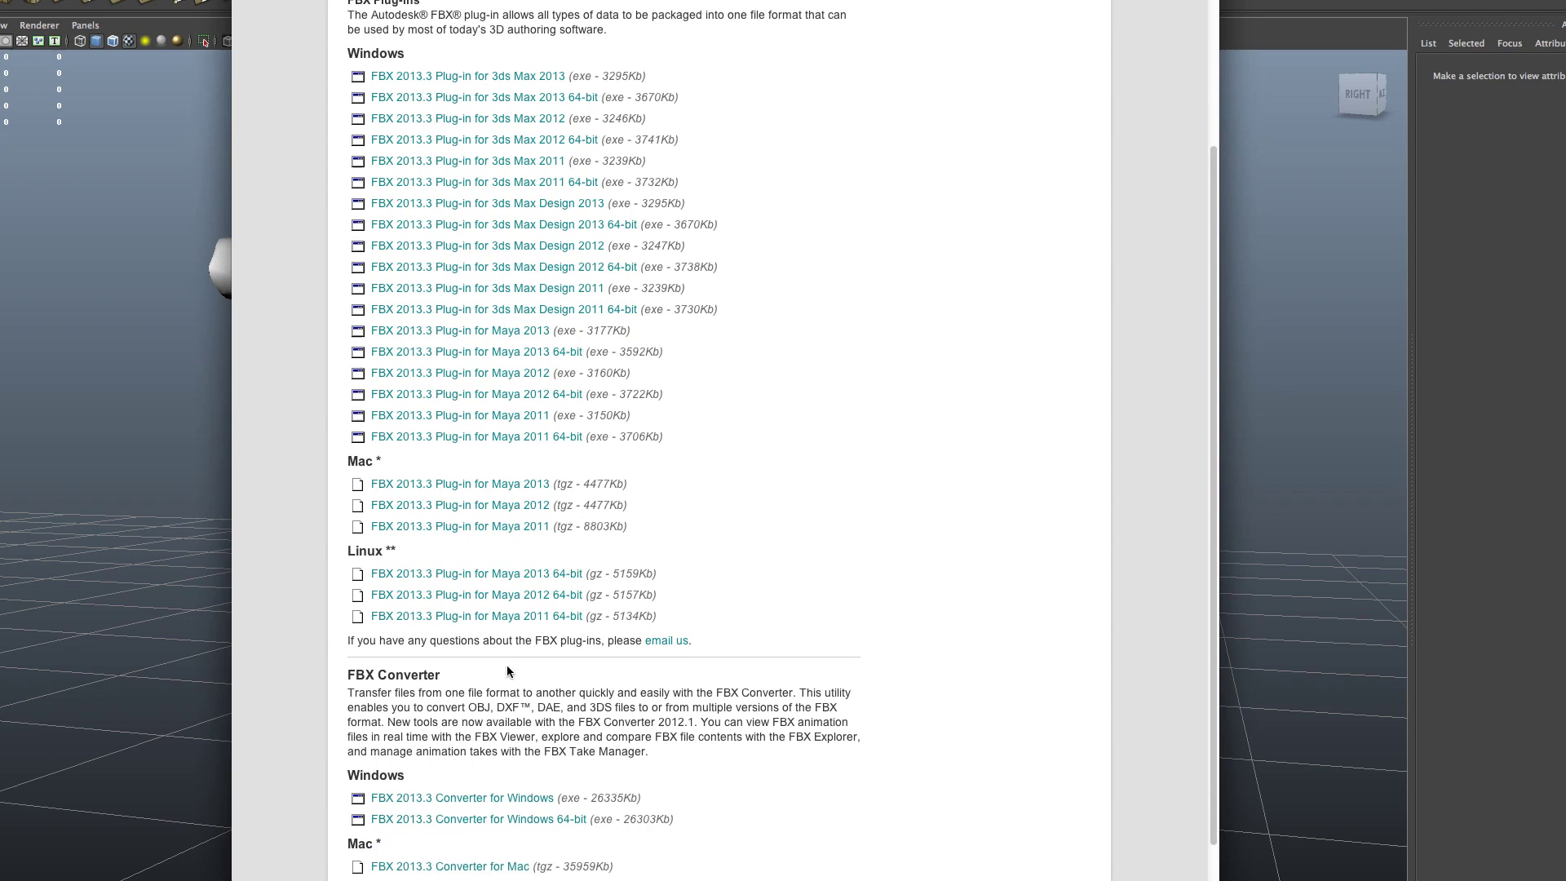
pyautogui.scroll(-1, 473, 661)
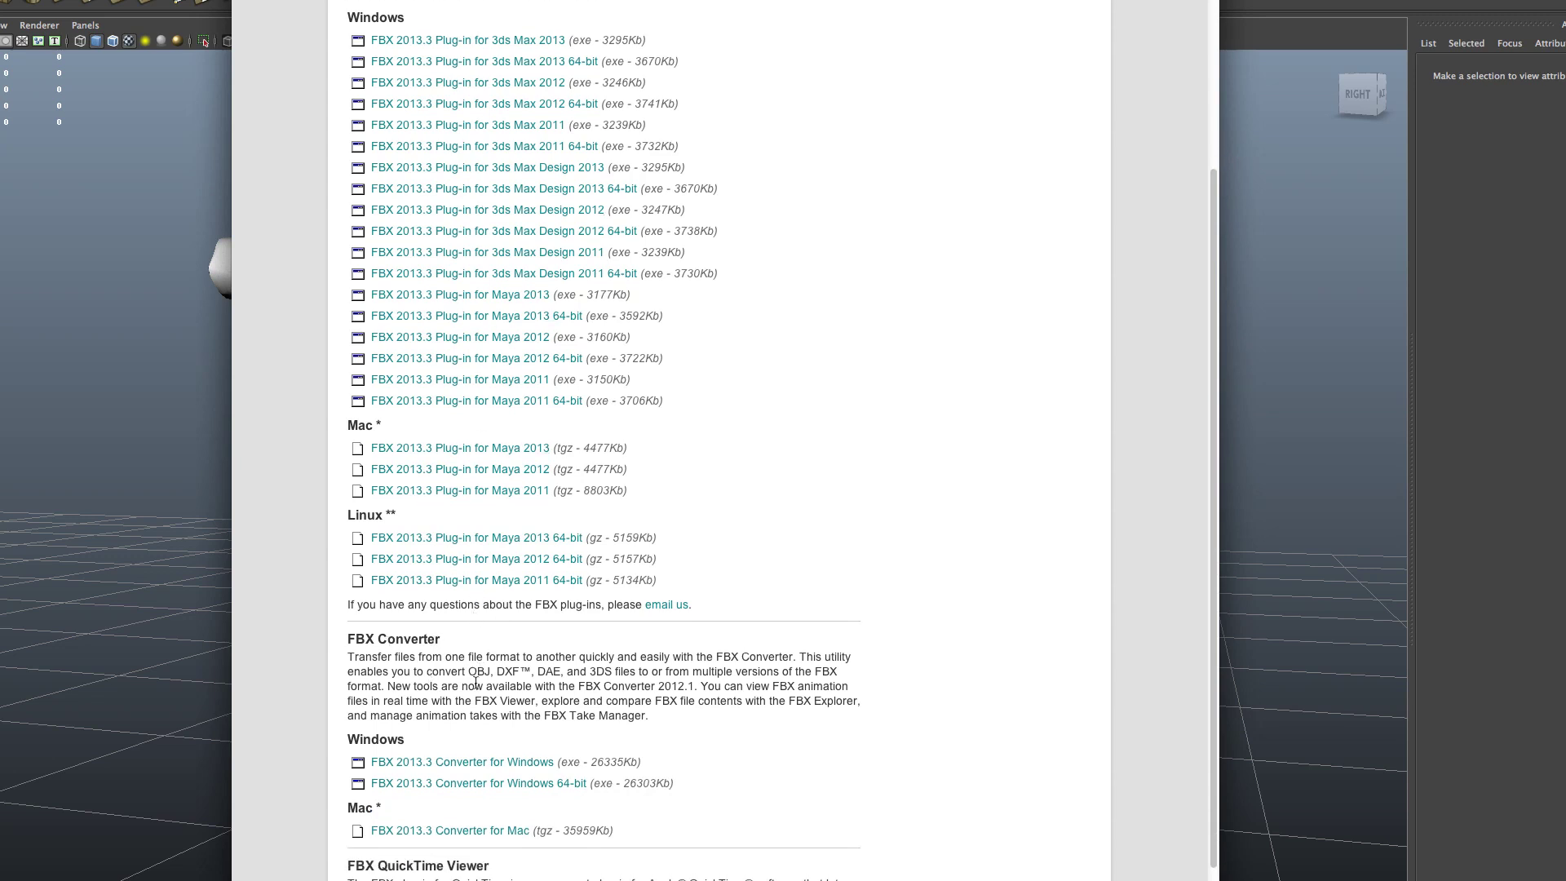
pyautogui.scroll(-2, 506, 710)
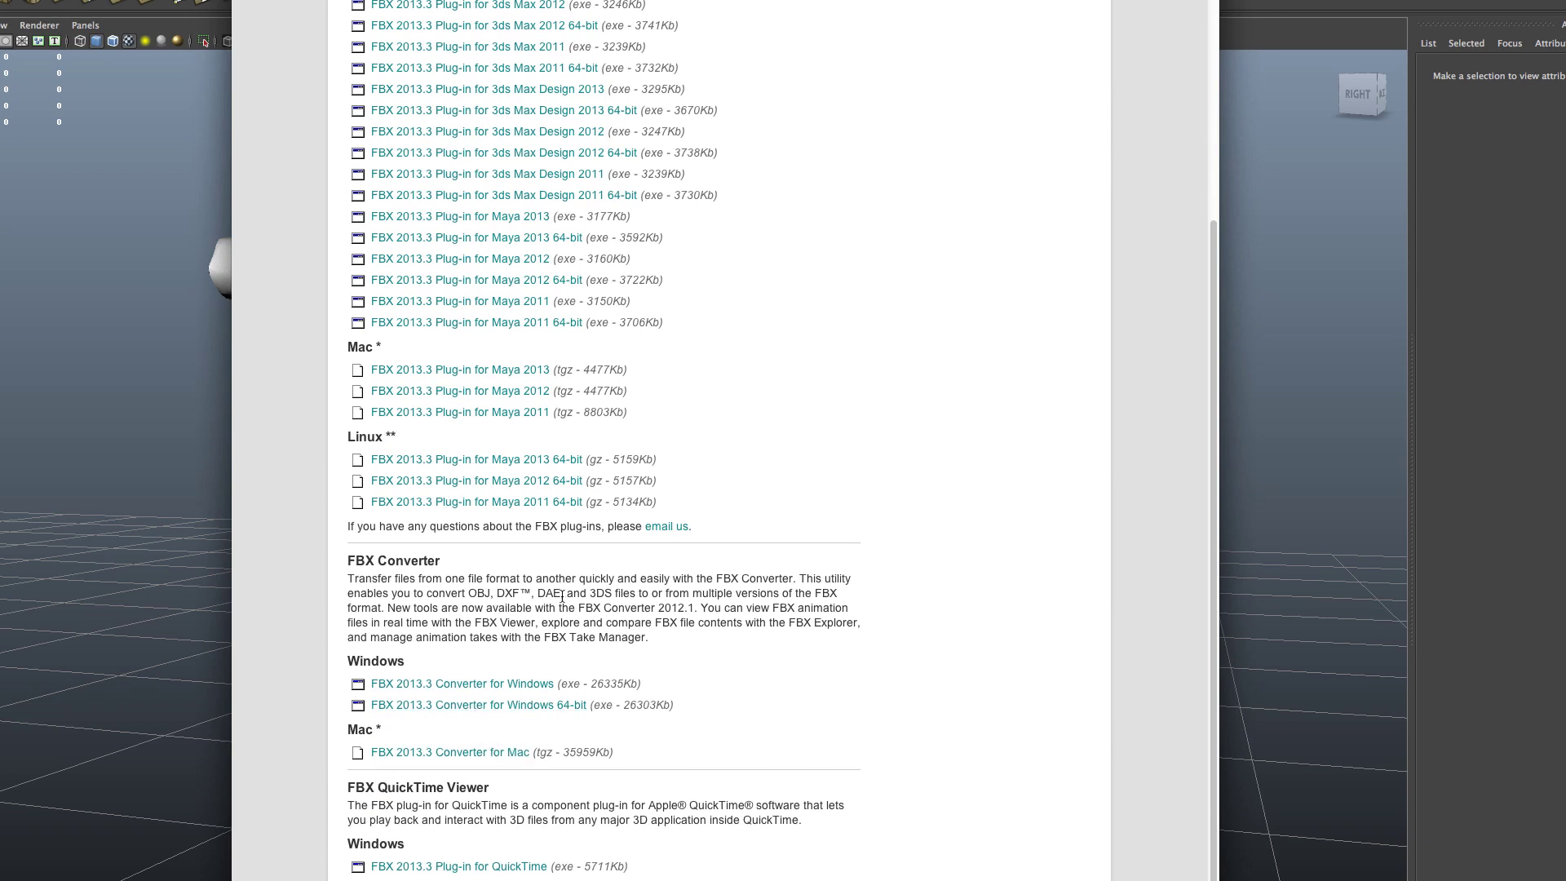
# Arrange the converter and scenes windows, then add coat.fbx to the converter's source files
pyautogui.click(539, 706)
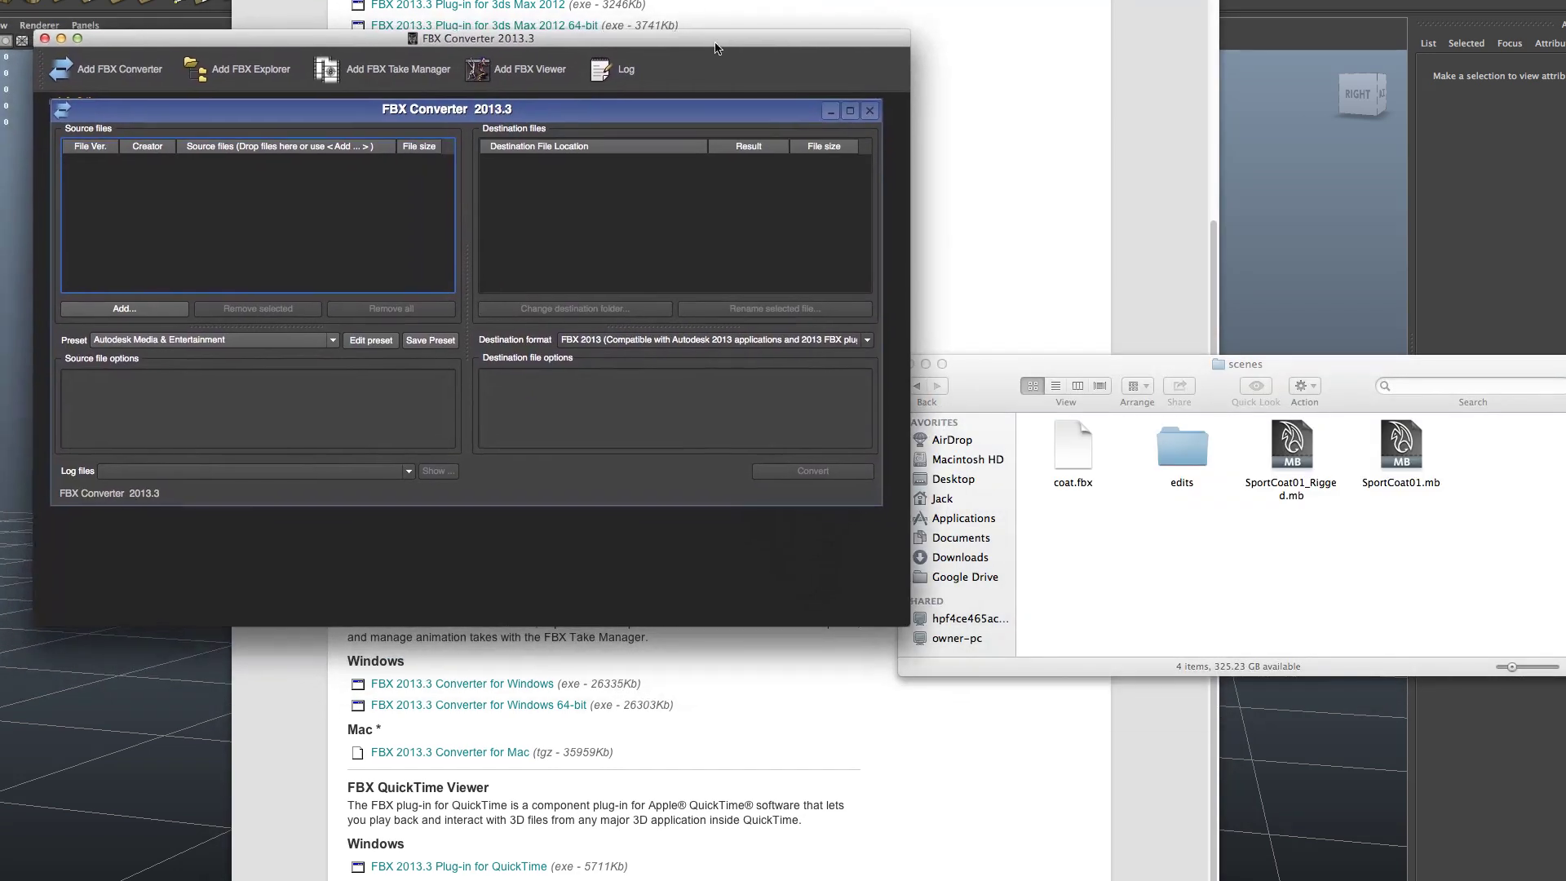
pyautogui.moveTo(716, 48); pyautogui.dragTo(697, 36)
pyautogui.moveTo(1220, 365); pyautogui.dragTo(1249, 324)
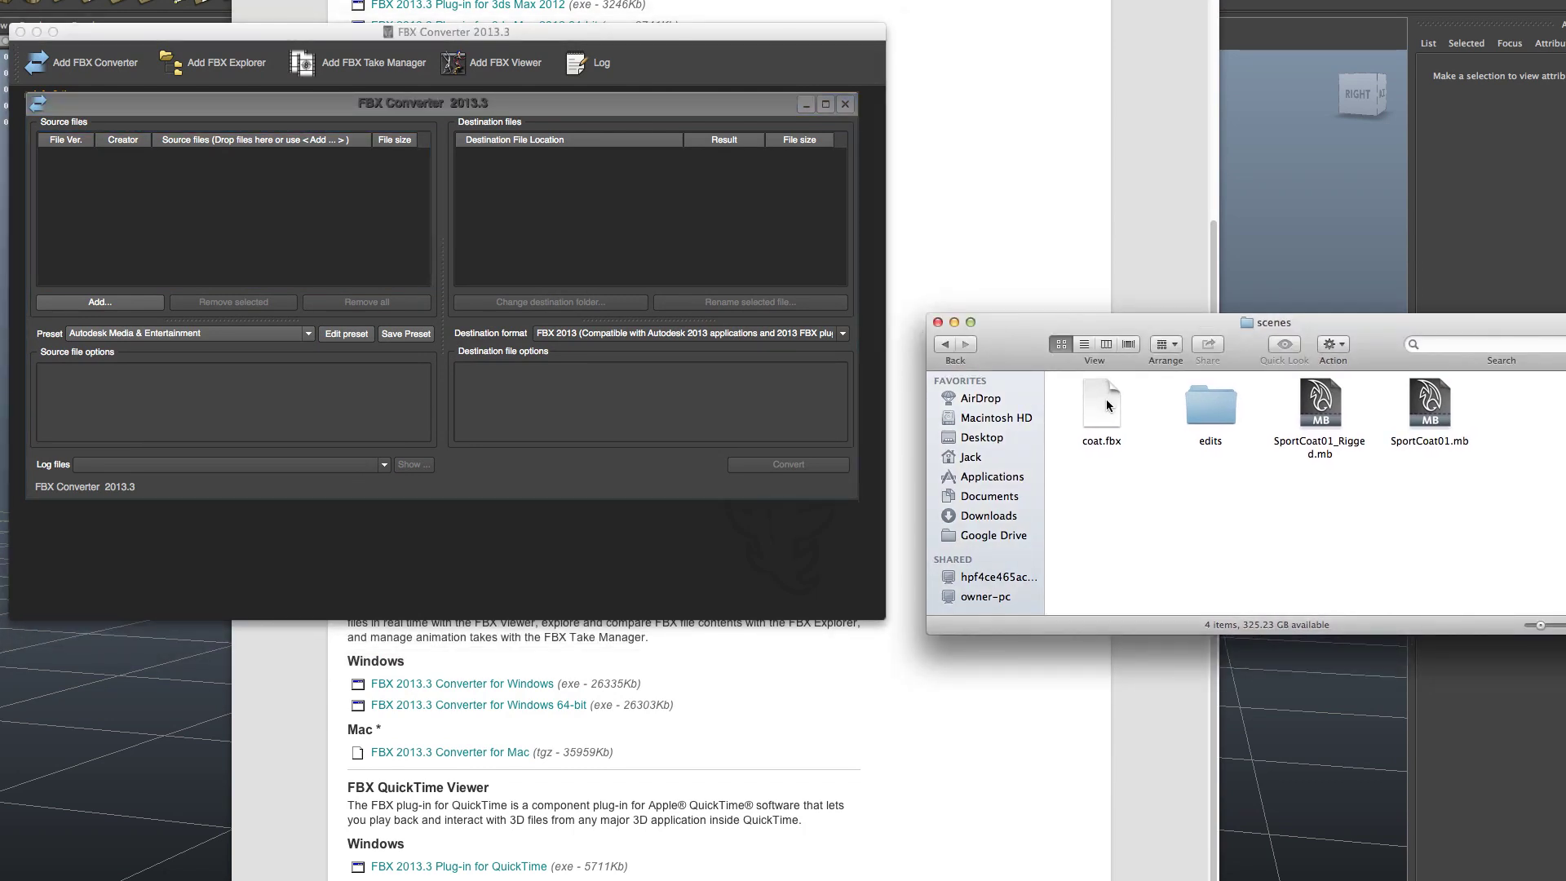
pyautogui.moveTo(1103, 403); pyautogui.dragTo(248, 192)
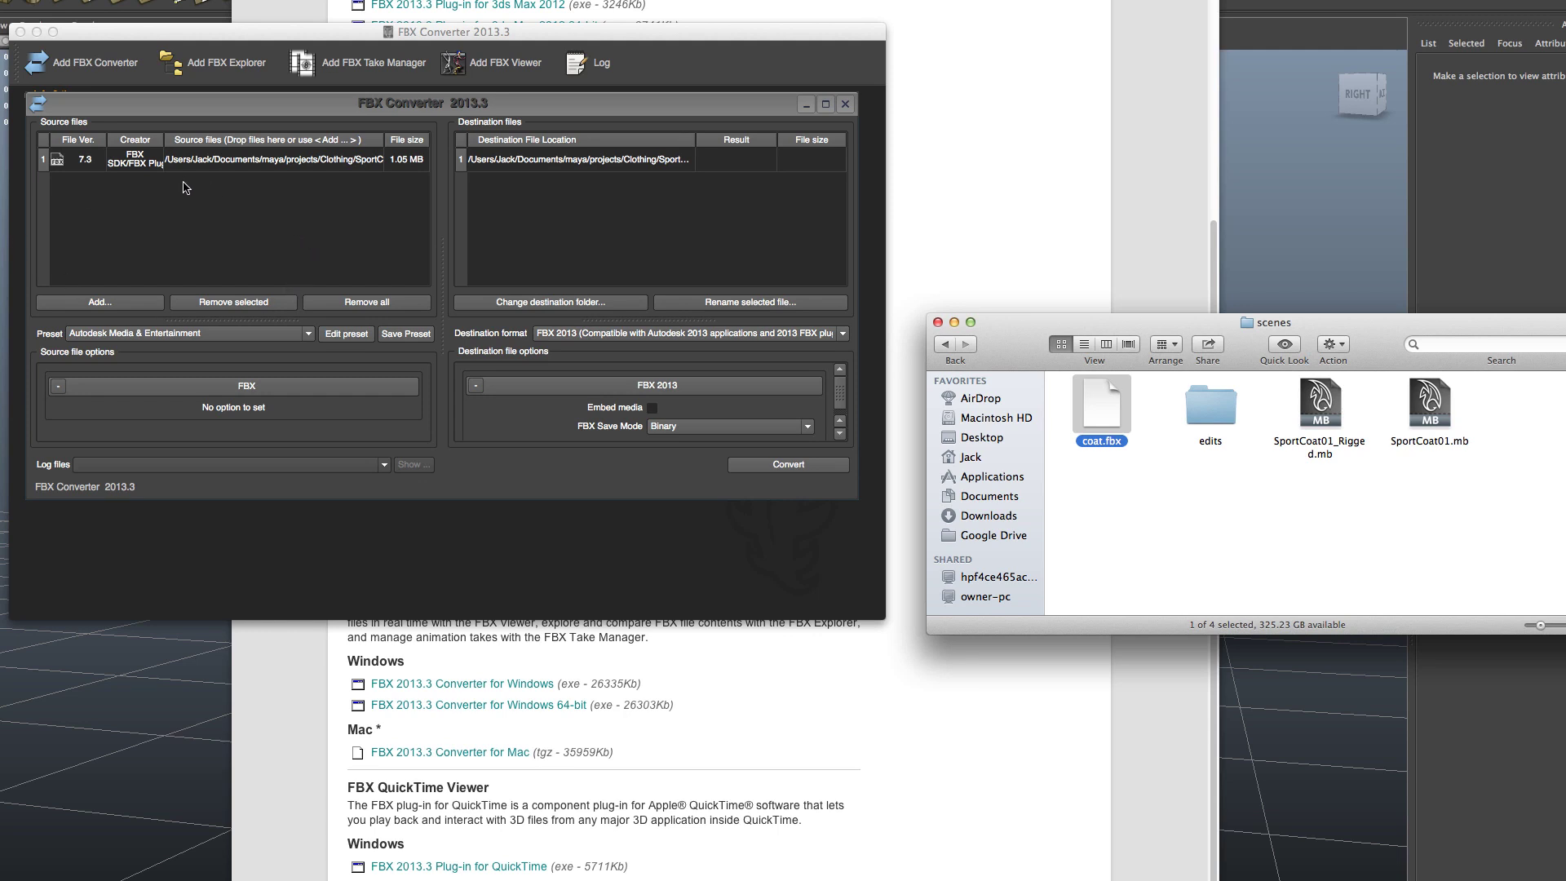
# Set the destination format for coat.fbx to DAE Collada and run the conversion
pyautogui.click(193, 166)
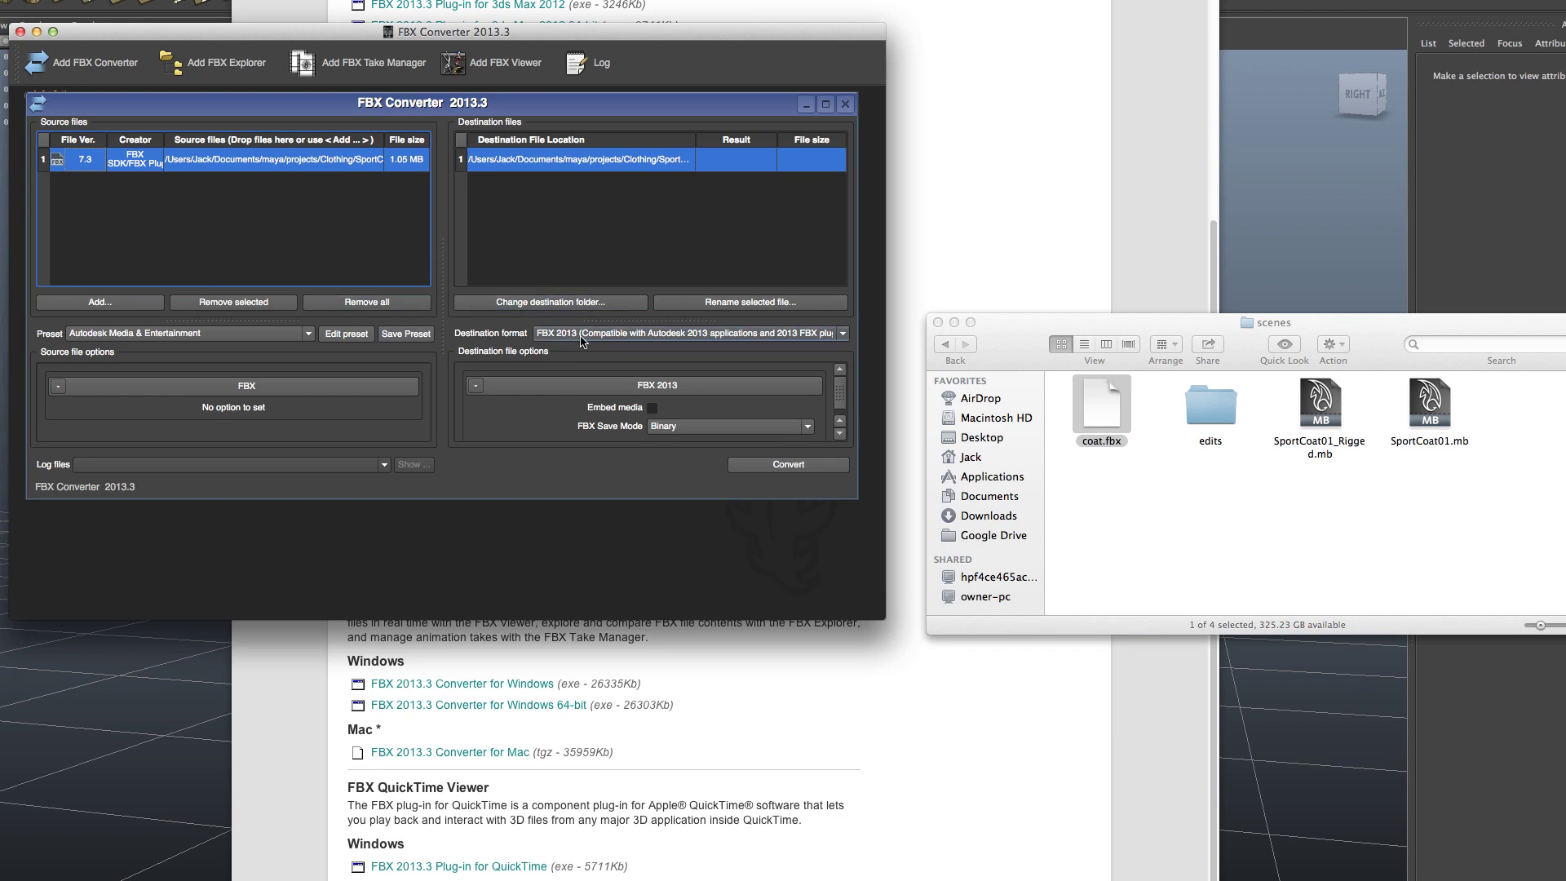
pyautogui.click(582, 334)
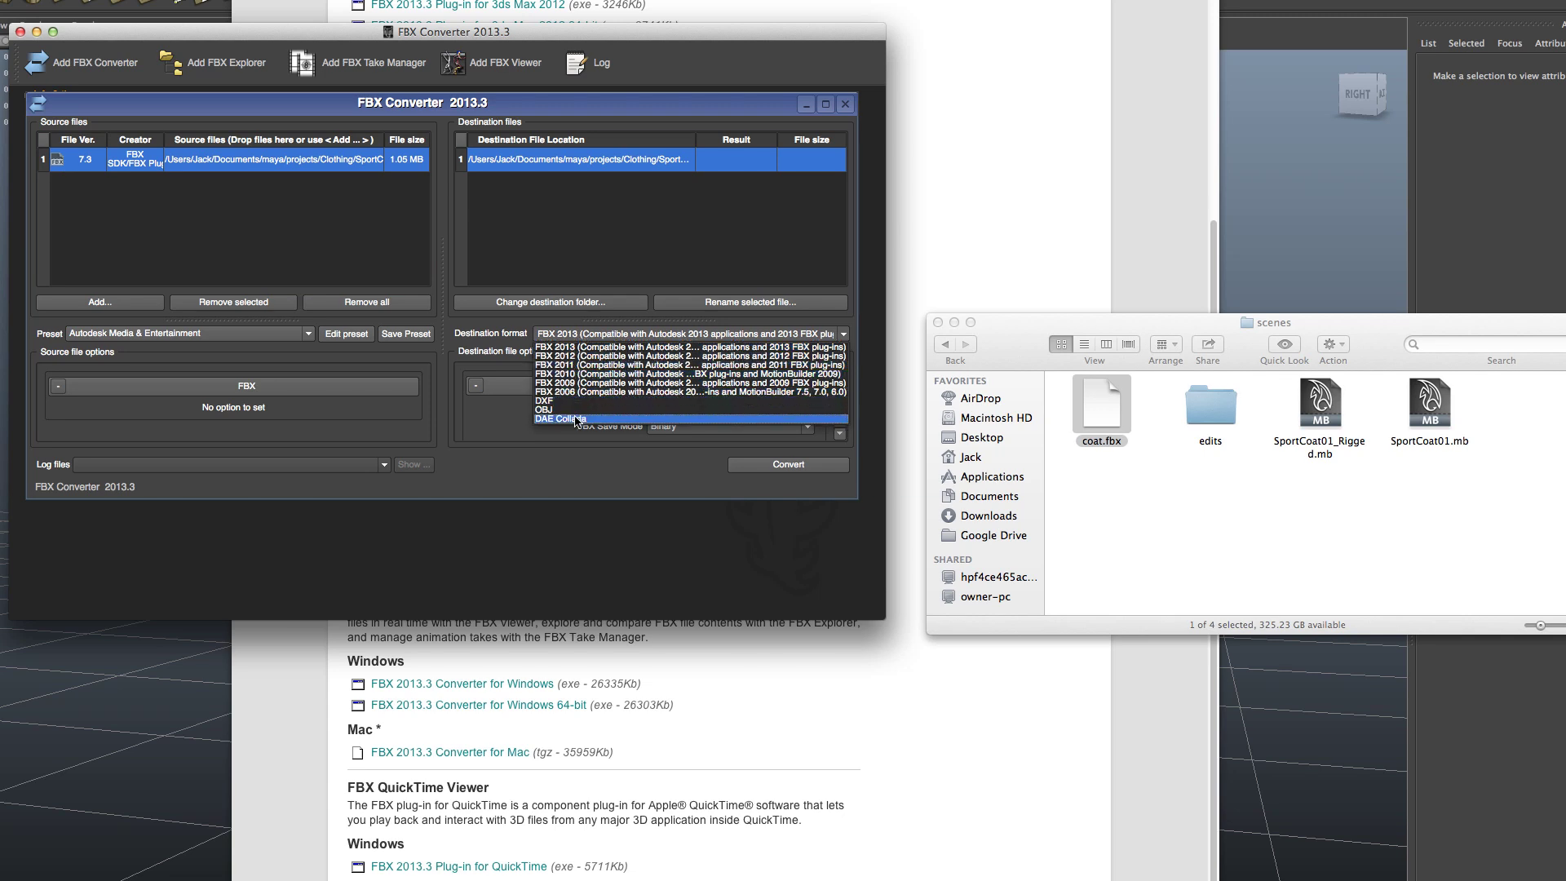
pyautogui.click(578, 419)
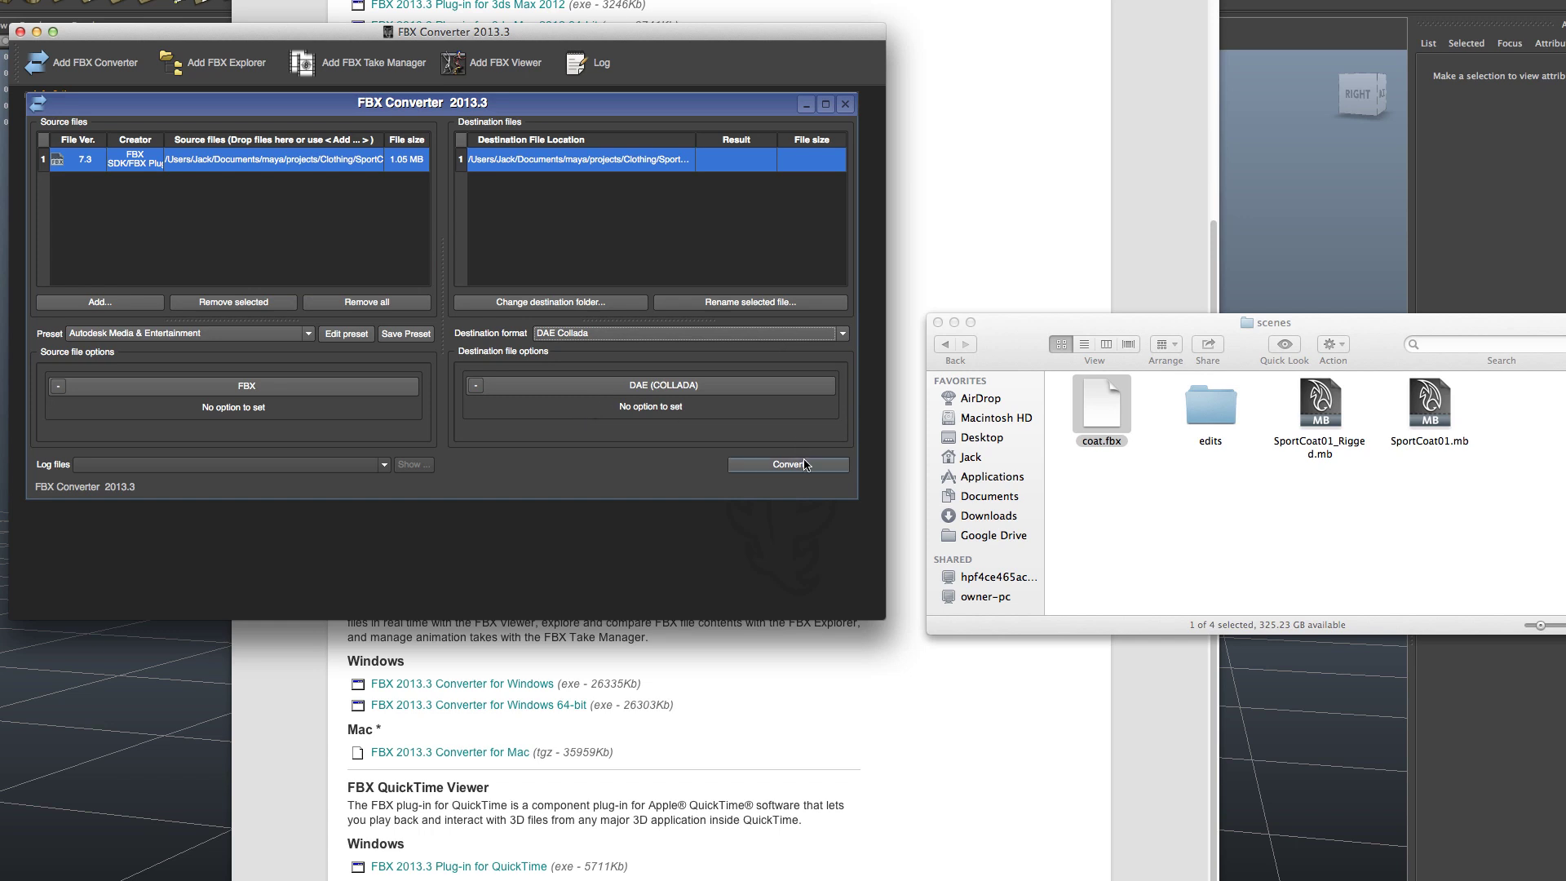
pyautogui.click(808, 464)
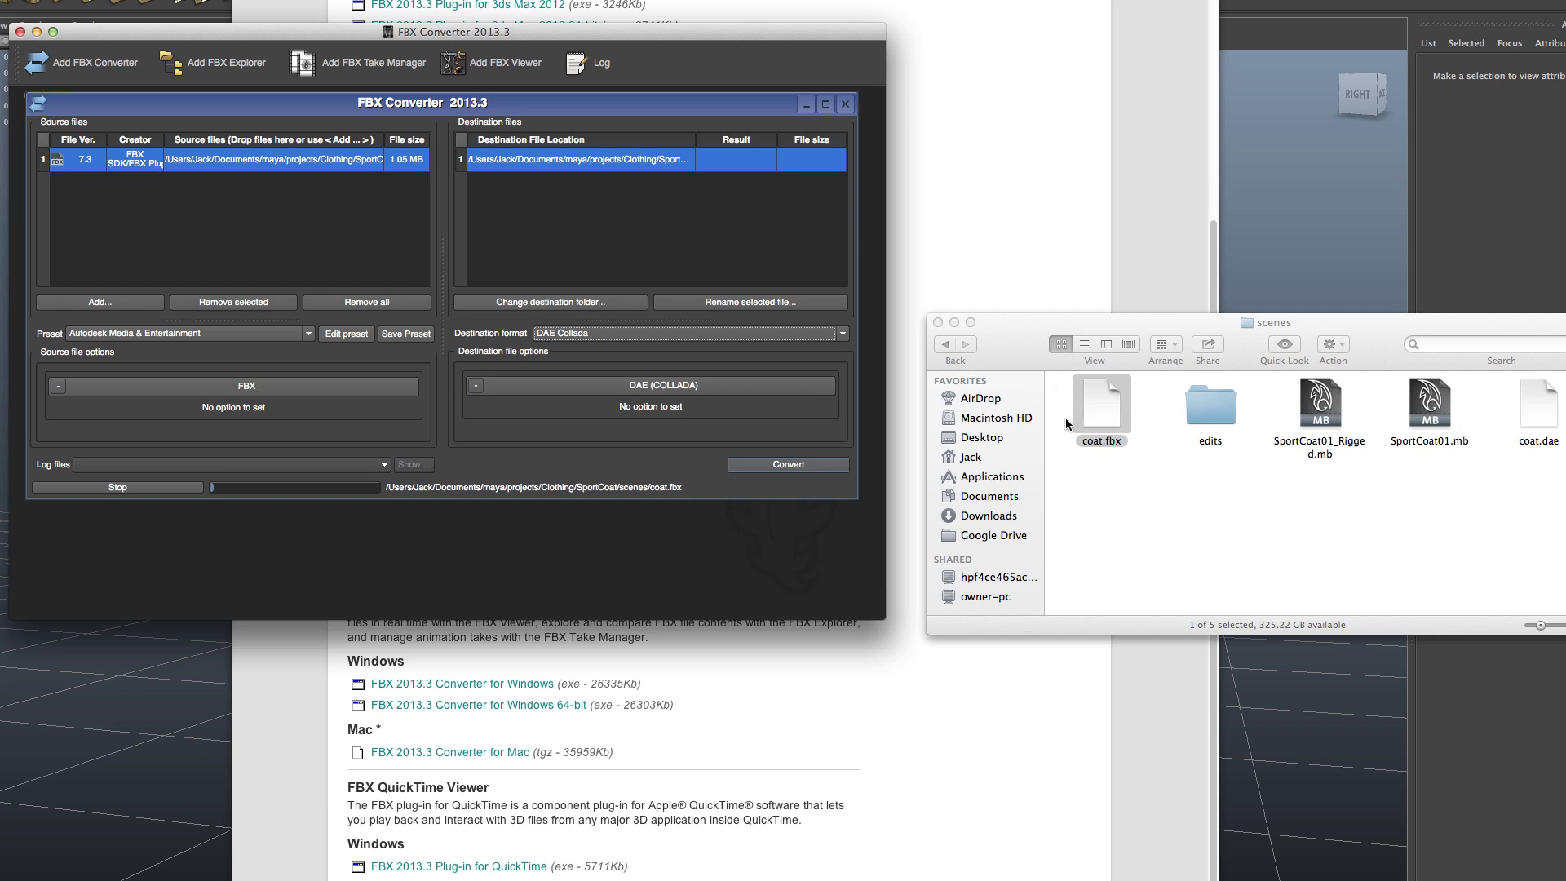
# Move the scenes folder window left and select the new coat.dae beside coat.fbx
pyautogui.moveTo(1188, 320); pyautogui.dragTo(825, 299)
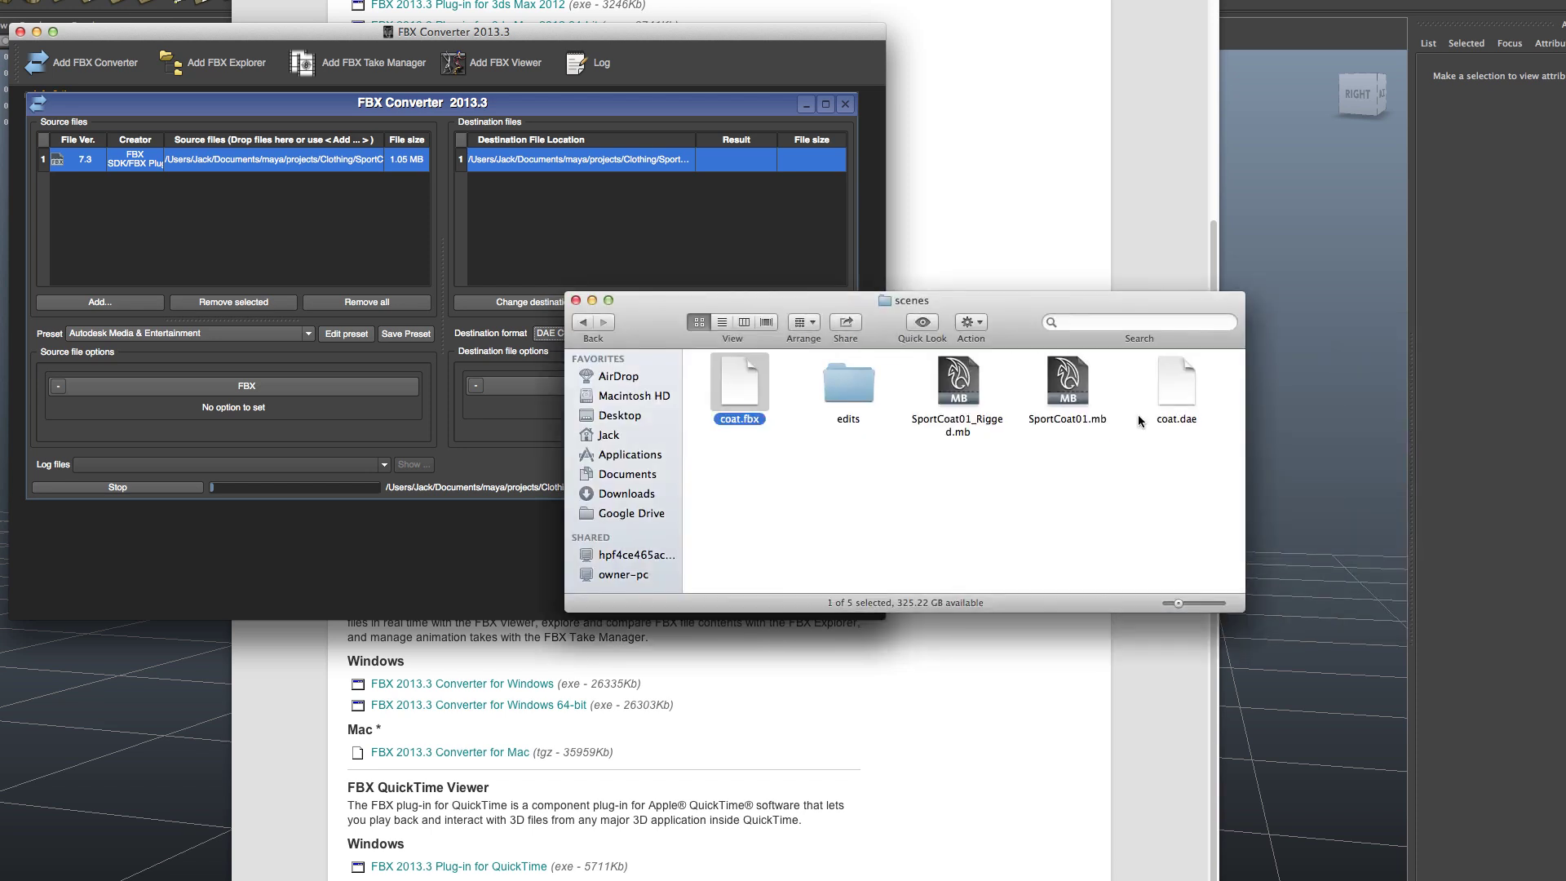
pyautogui.click(1179, 405)
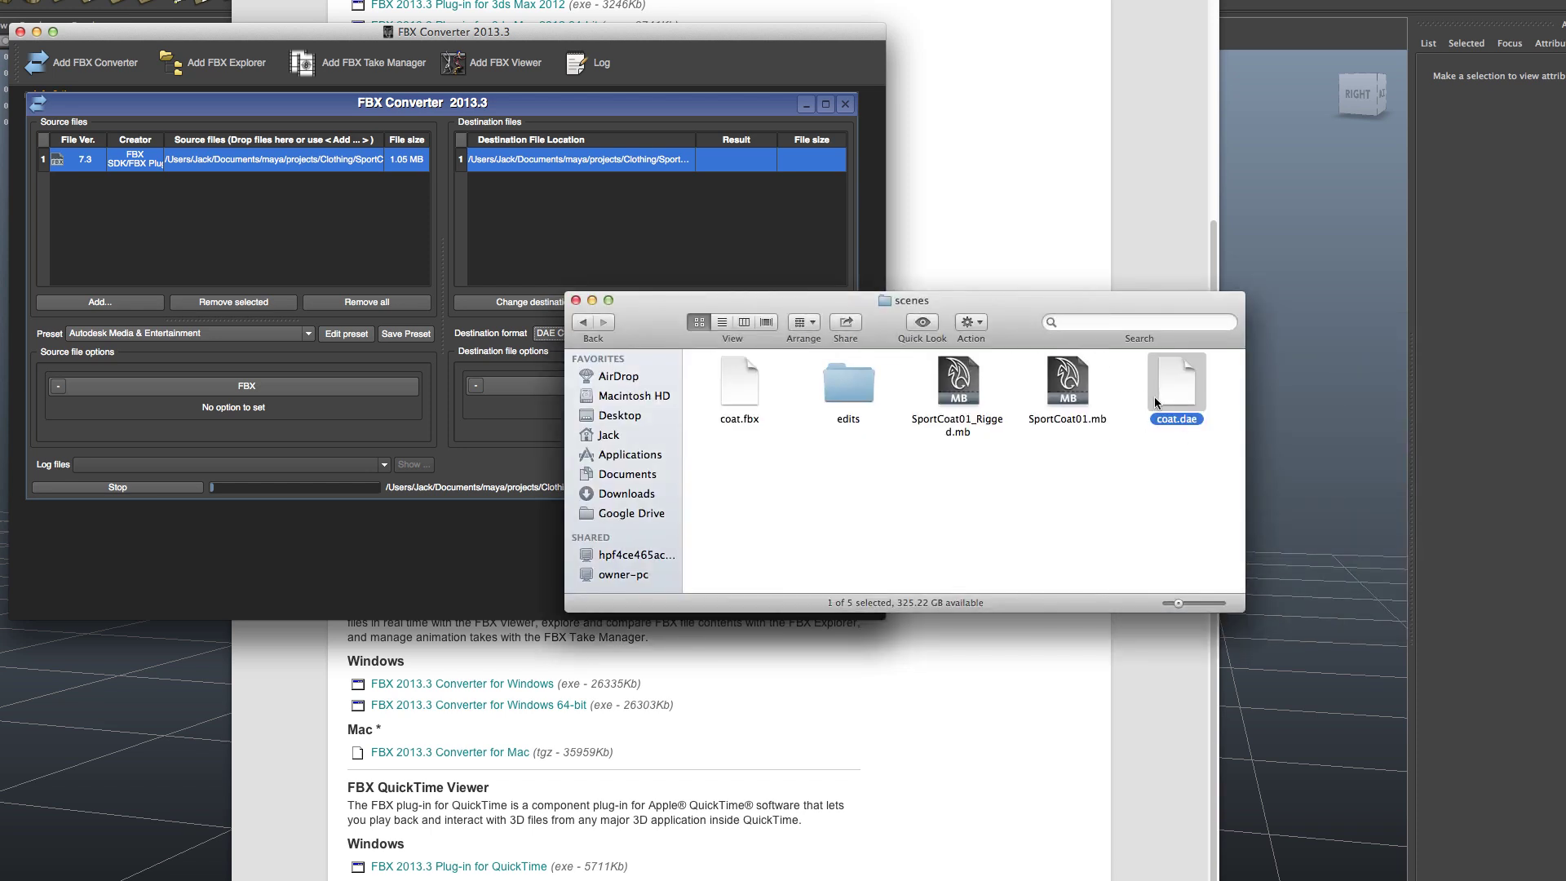